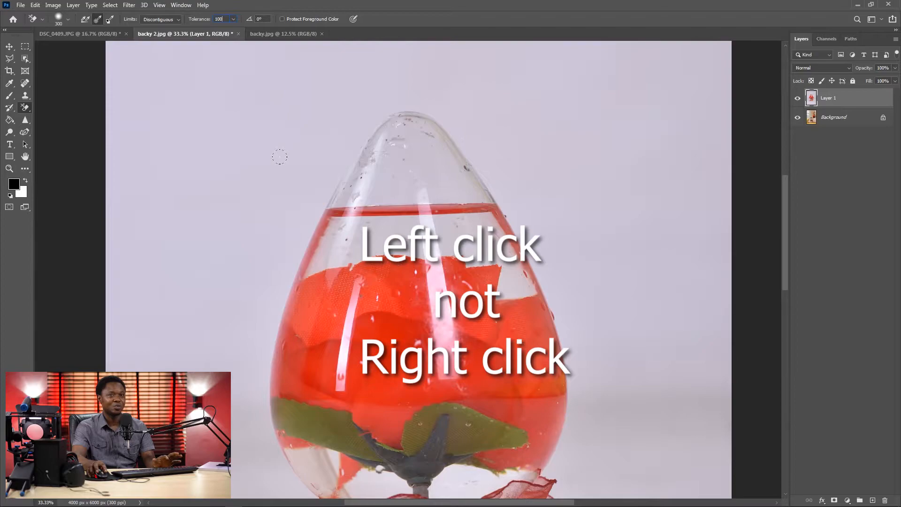
Try erasing a band across the upper glass bulb on Layer 1 with the Background Eraser at 100% tolerance, and undo it
click(280, 156)
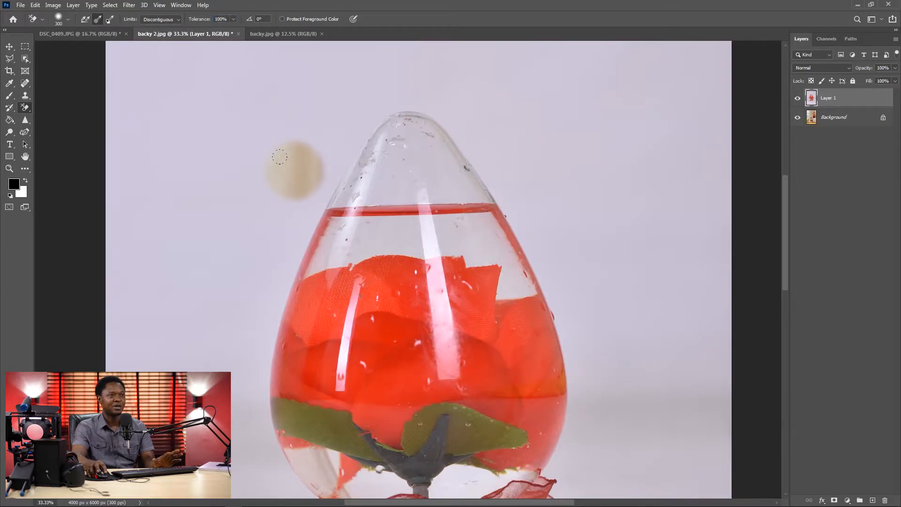
mouse_move(279, 157)
mouse_down()
mouse_move(526, 162)
mouse_move(399, 169)
mouse_move(292, 162)
mouse_up()
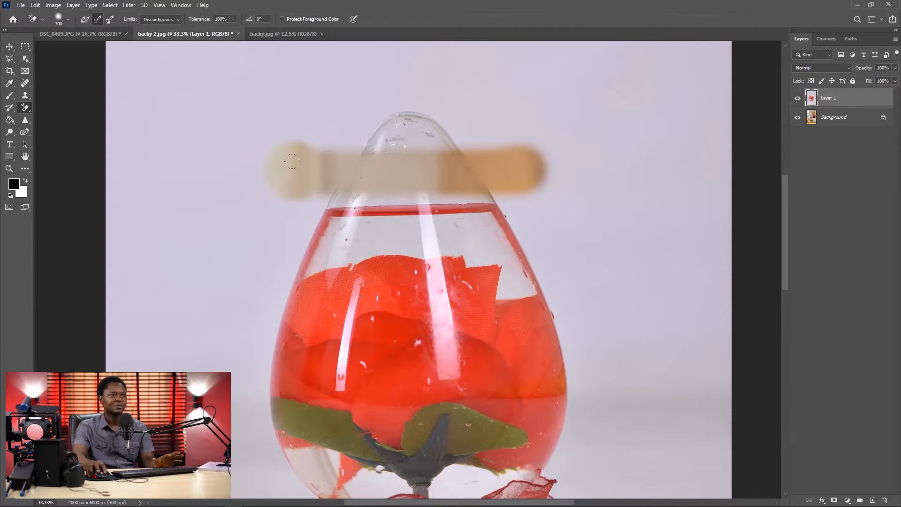
mouse_move(423, 156)
mouse_down()
mouse_move(469, 150)
mouse_move(498, 197)
mouse_move(413, 197)
mouse_move(501, 159)
mouse_move(284, 167)
mouse_up()
mouse_move(502, 158)
mouse_down()
mouse_move(276, 169)
mouse_move(557, 177)
mouse_up()
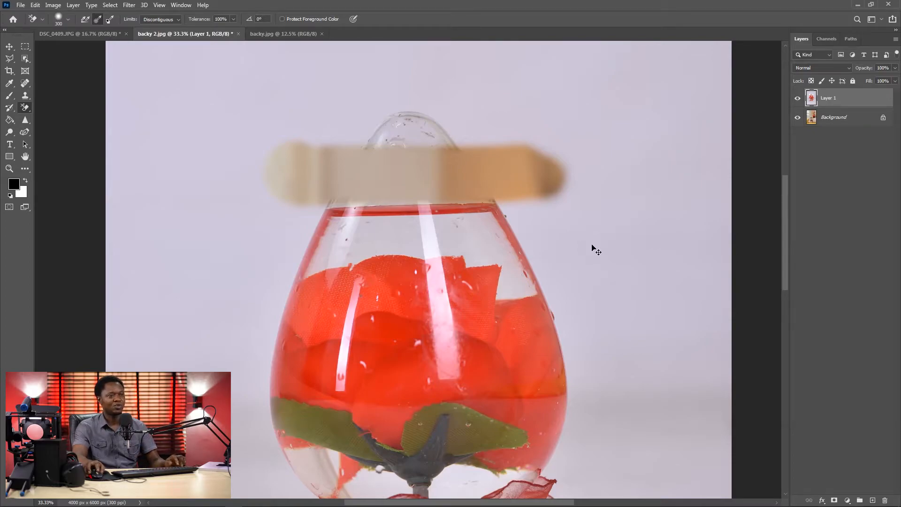
key(ctrl+z)
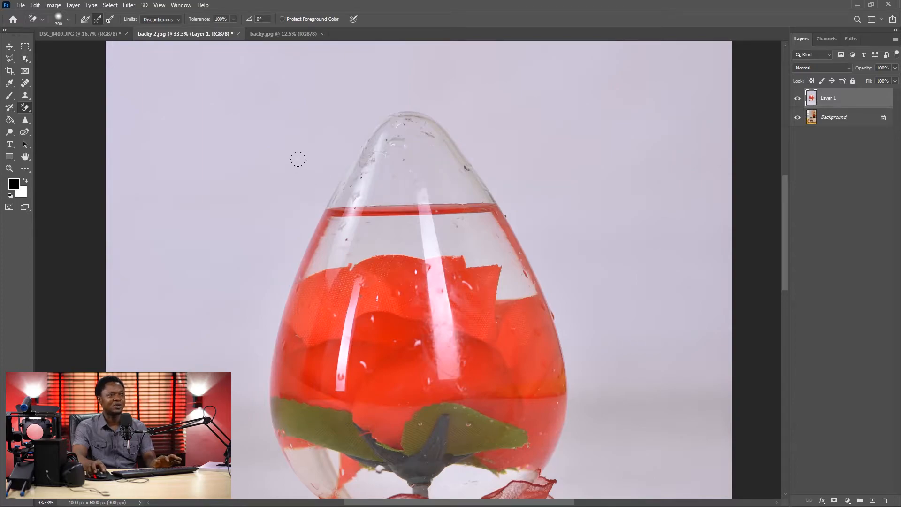
Erase one continuous test band across the glass tip at 100% tolerance, and set the eraser tolerance to 50%
mouse_move(293, 160)
mouse_down()
mouse_move(551, 156)
mouse_move(575, 183)
mouse_up()
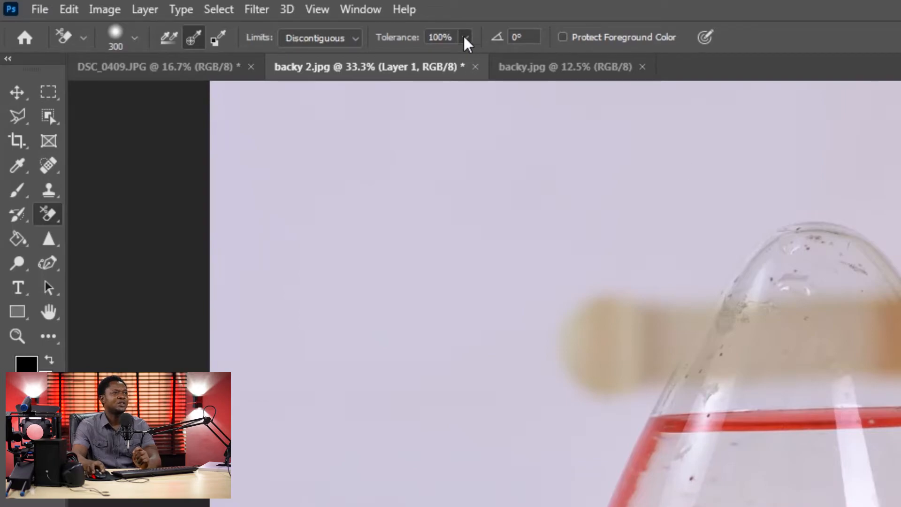
click(466, 37)
drag(467, 58, 417, 59)
text(5)
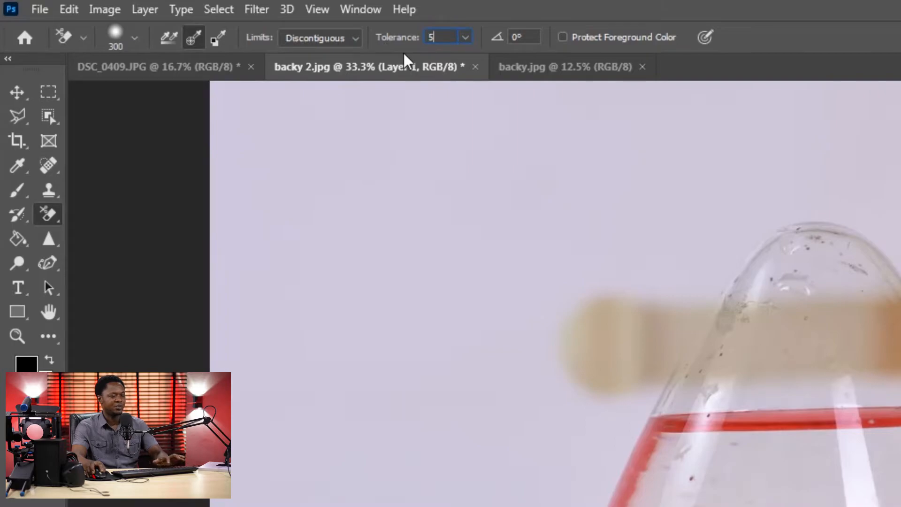
text(0)
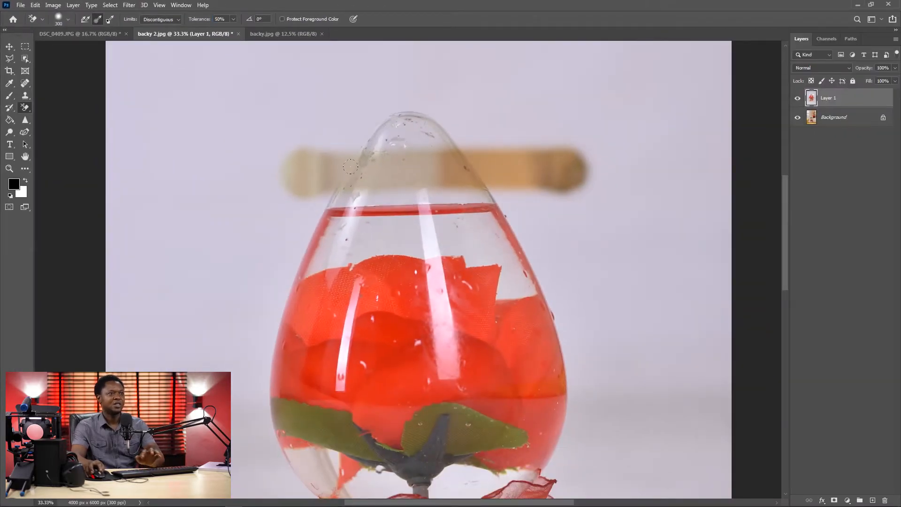
Erase two more test bands at 50% tolerance, one over the glass tip and one above the rose
drag(316, 117, 486, 118)
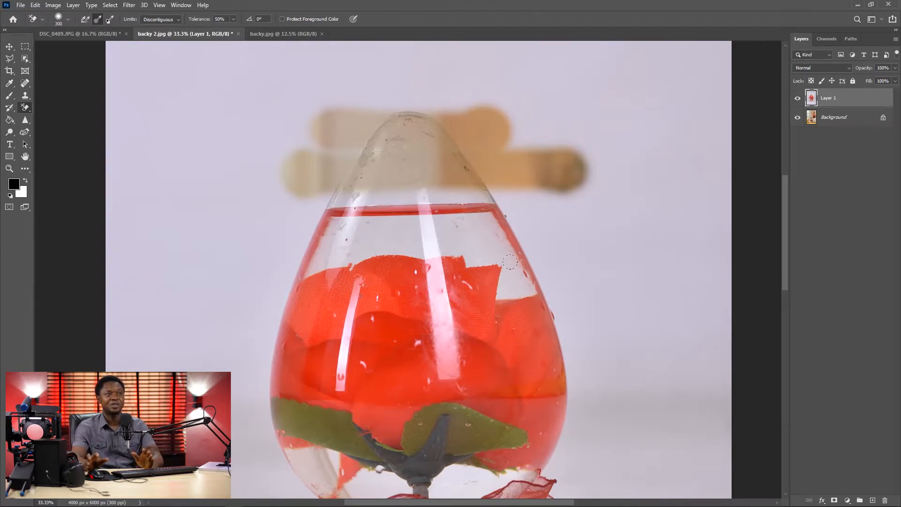
key(ctrl+minus)
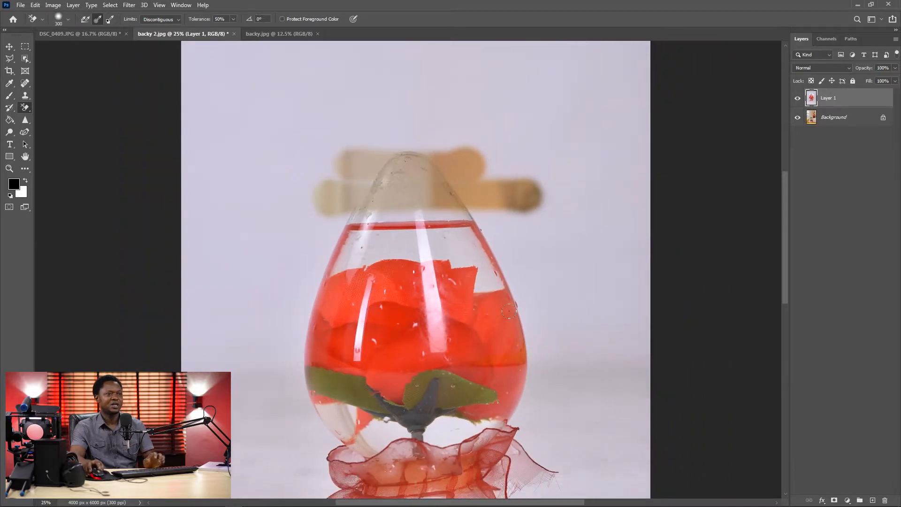
mouse_move(488, 253)
mouse_down()
mouse_move(511, 247)
mouse_move(277, 257)
mouse_up()
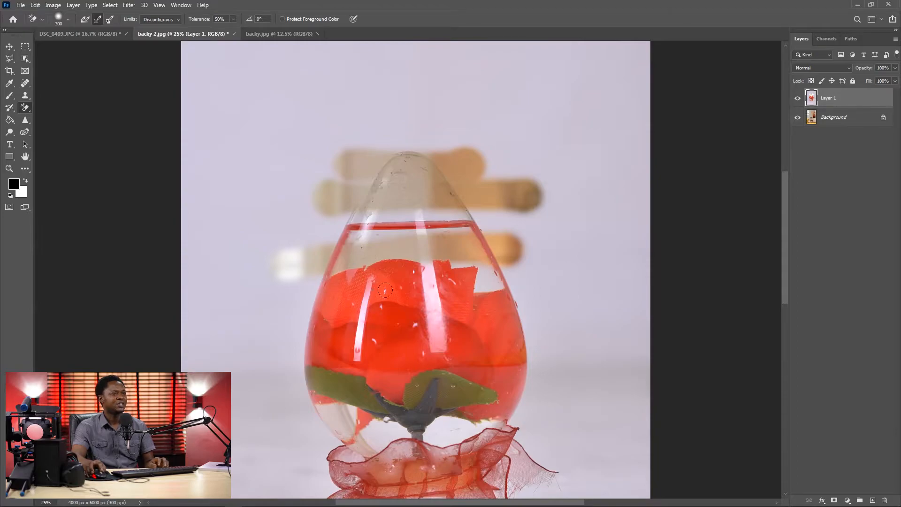
Erase a test spot beside the bulb at 25% tolerance, and undo all the test strokes on Layer 1
scroll(421, 342, down, 3)
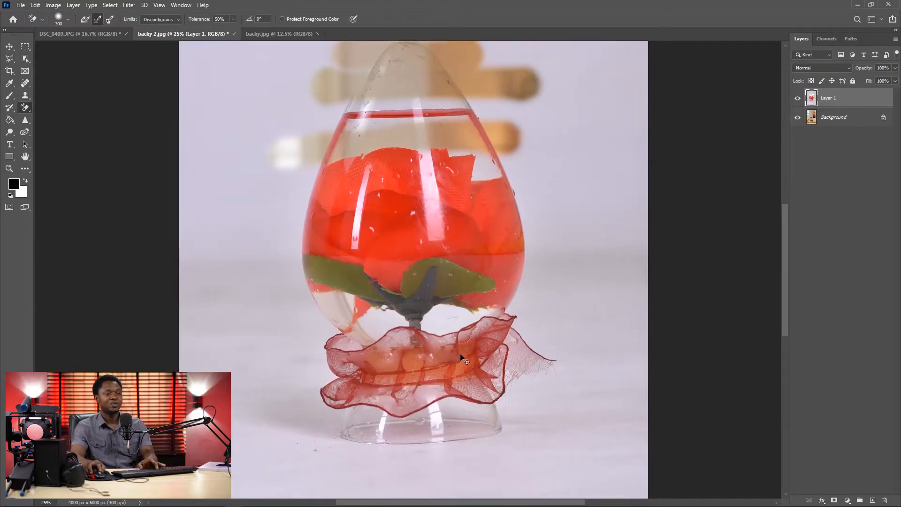
key(ctrl+minus)
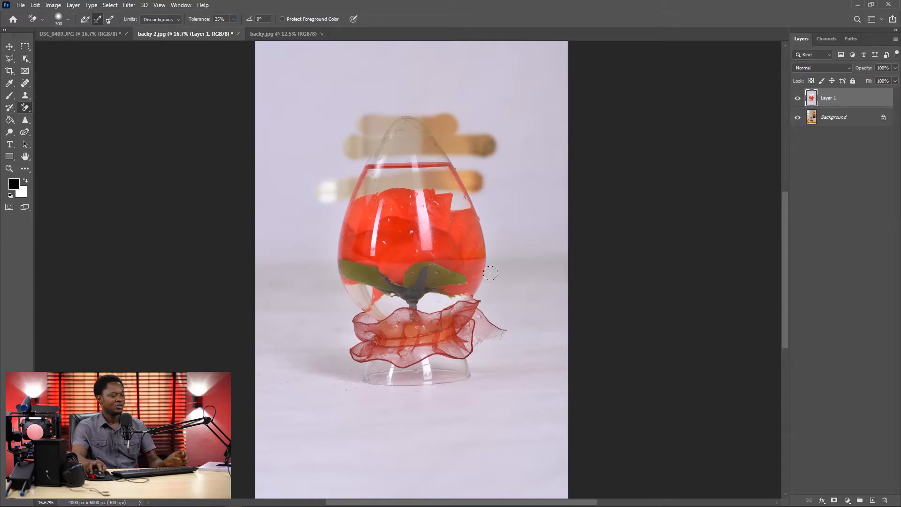
drag(493, 202, 513, 200)
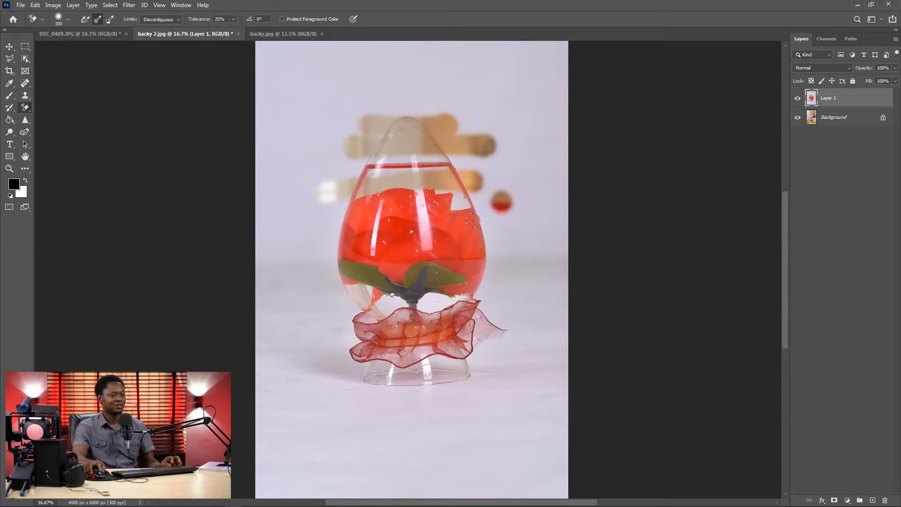
key(ctrl+z)
key(ctrl+z)
key(ctrl+z)
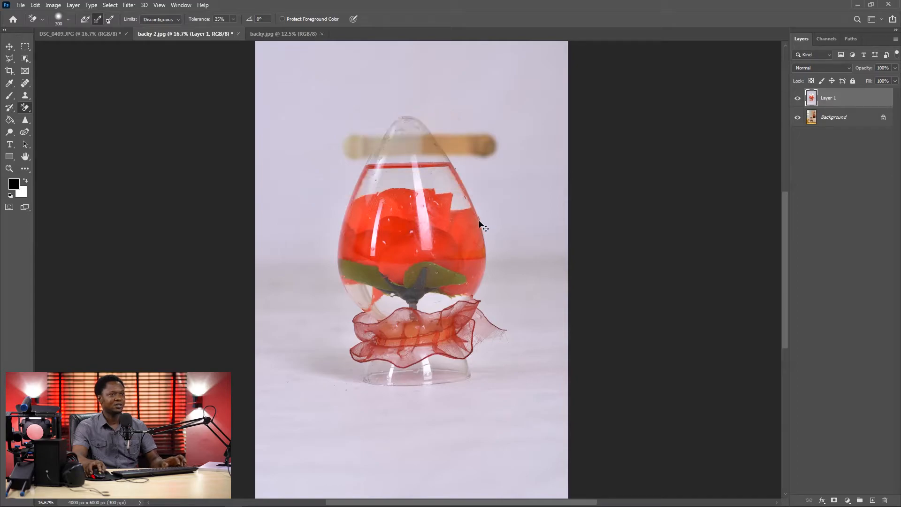
key(ctrl+z)
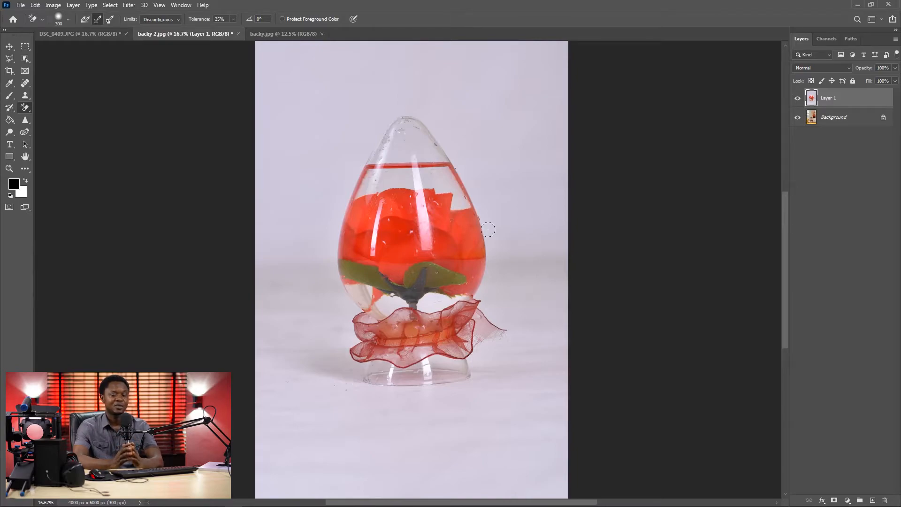
Erase the white backdrop around the glass bulb and through its clear areas with the Background Eraser at 25% tolerance
key(ctrl+plus)
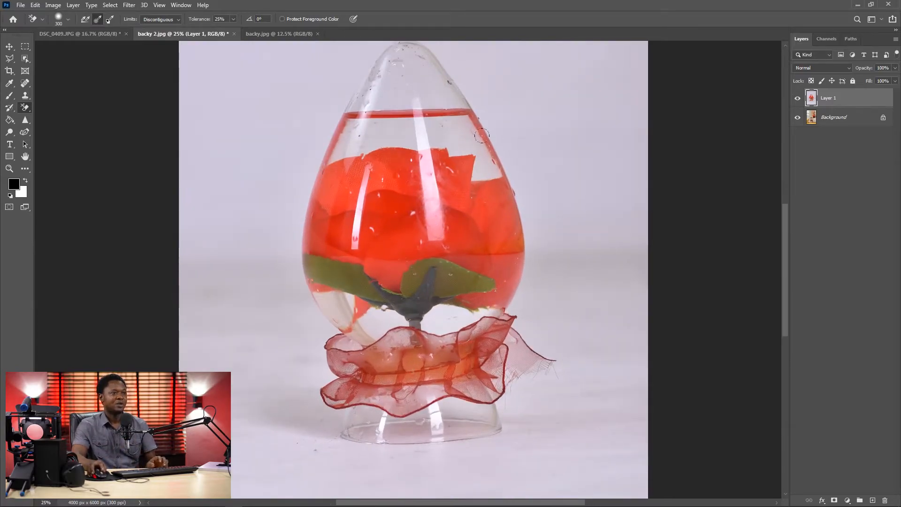
scroll(470, 117, up, 1)
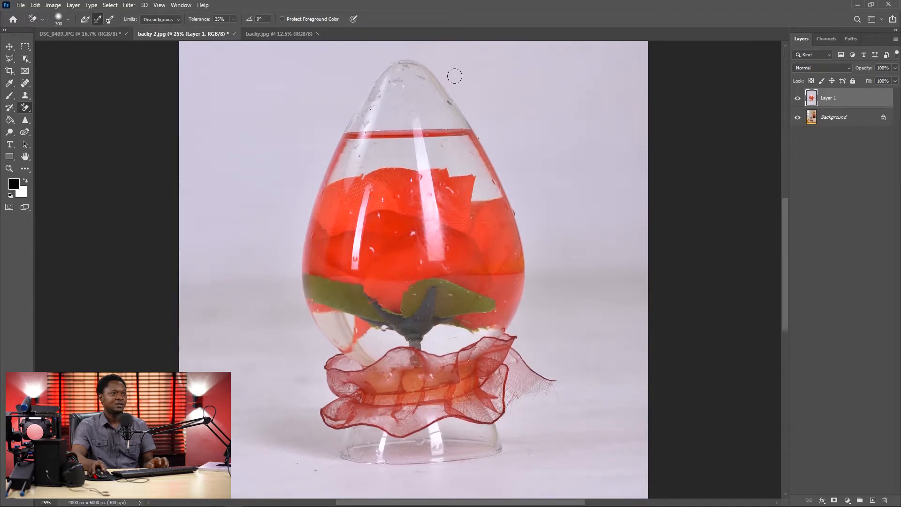
mouse_move(464, 84)
mouse_down()
mouse_move(412, 53)
mouse_move(372, 74)
mouse_move(333, 118)
mouse_move(384, 65)
mouse_move(421, 72)
mouse_move(356, 118)
mouse_move(441, 100)
mouse_move(435, 87)
mouse_move(432, 139)
mouse_move(423, 120)
mouse_move(435, 155)
mouse_move(447, 116)
mouse_move(467, 178)
mouse_move(468, 161)
mouse_move(491, 179)
mouse_move(454, 91)
mouse_move(510, 170)
mouse_move(462, 159)
mouse_move(430, 118)
mouse_move(430, 146)
mouse_move(433, 133)
mouse_move(412, 88)
mouse_move(397, 153)
mouse_move(393, 143)
mouse_move(375, 163)
mouse_move(379, 135)
mouse_move(324, 154)
mouse_move(323, 133)
mouse_move(303, 198)
mouse_move(313, 175)
mouse_move(287, 209)
mouse_move(285, 257)
mouse_move(294, 208)
mouse_move(281, 209)
mouse_move(295, 327)
mouse_move(281, 302)
mouse_move(316, 329)
mouse_move(330, 311)
mouse_move(313, 326)
mouse_move(326, 327)
mouse_move(318, 341)
mouse_move(379, 330)
mouse_move(347, 338)
mouse_move(335, 312)
mouse_move(323, 329)
mouse_move(343, 335)
mouse_move(347, 347)
mouse_move(398, 332)
mouse_move(429, 338)
mouse_move(352, 345)
mouse_move(517, 337)
mouse_move(540, 298)
mouse_move(542, 256)
mouse_move(505, 174)
mouse_move(555, 304)
mouse_move(516, 331)
mouse_move(550, 373)
mouse_move(535, 401)
mouse_move(516, 409)
mouse_move(532, 405)
mouse_move(430, 199)
mouse_up()
Reduce the Background Eraser brush size to 175 for the area around the red ribbon
key(ctrl+plus)
key(ctrl+plus)
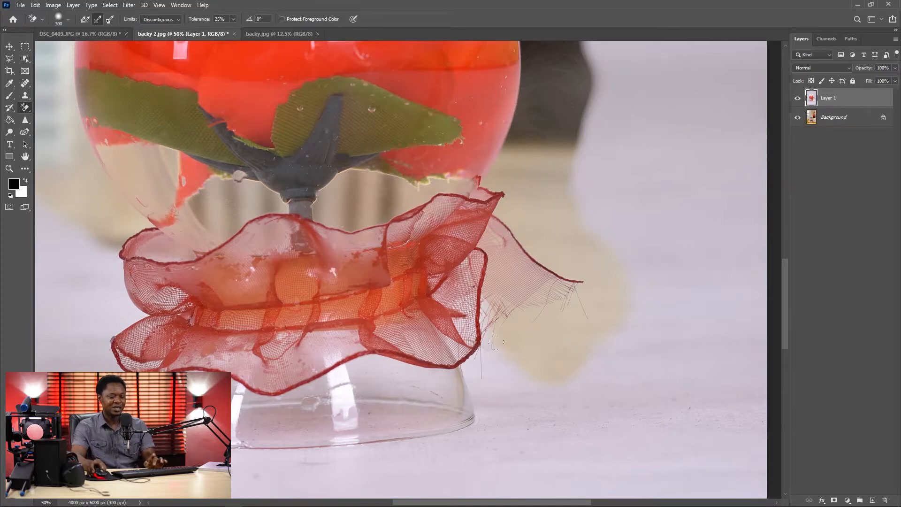
key(bracketleft)
key(bracketleft)
key(bracketleft)
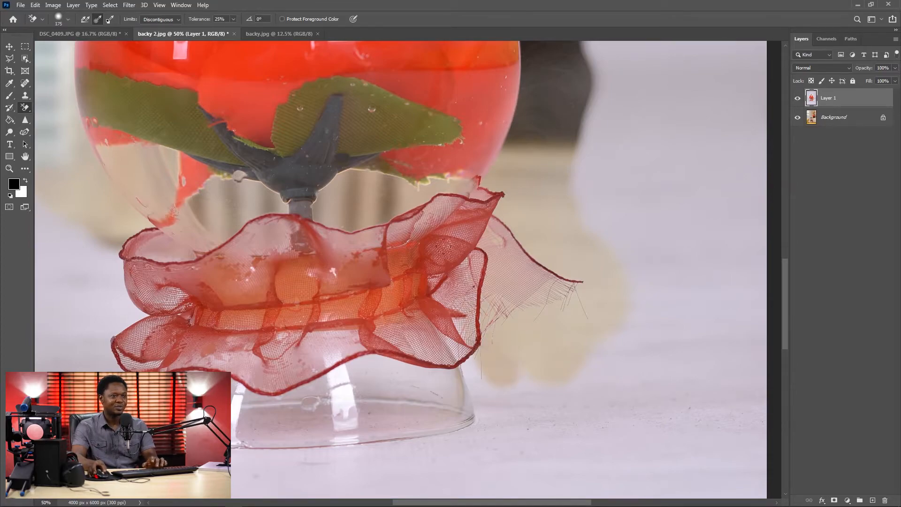
Try erasing the backdrop through and around the glass base below the ribbon, and undo the strokes
mouse_move(439, 282)
mouse_down()
mouse_move(460, 331)
mouse_move(455, 347)
mouse_move(481, 371)
mouse_move(489, 401)
mouse_move(479, 375)
mouse_move(525, 350)
mouse_move(485, 449)
mouse_move(436, 447)
mouse_move(450, 451)
mouse_move(444, 415)
mouse_move(380, 422)
mouse_move(367, 405)
mouse_move(242, 438)
mouse_move(408, 455)
mouse_up()
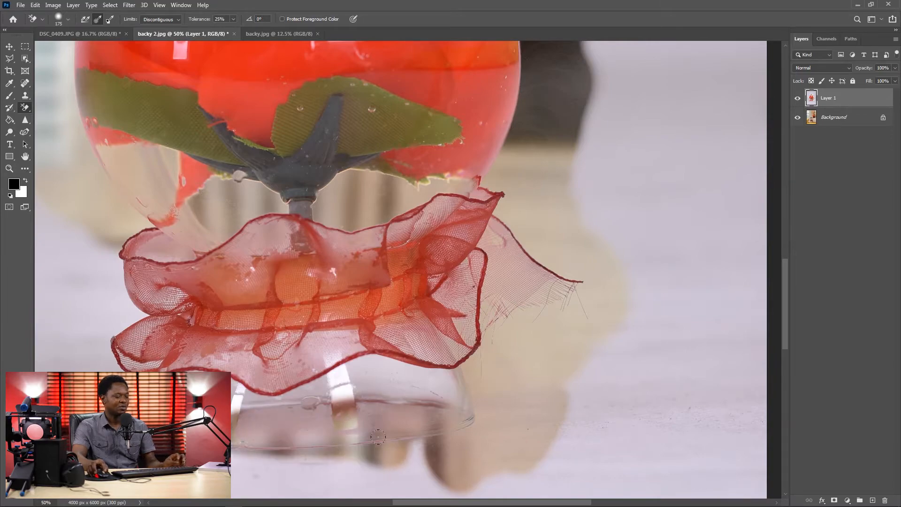
key(ctrl+z)
mouse_move(495, 396)
mouse_down()
mouse_move(573, 335)
mouse_move(551, 249)
mouse_up()
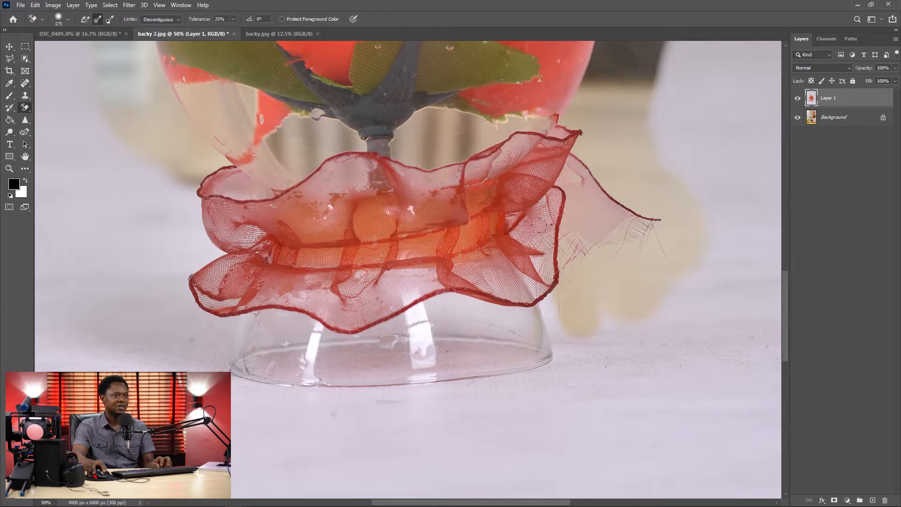
mouse_move(516, 224)
mouse_down()
mouse_move(547, 324)
mouse_move(589, 356)
mouse_move(469, 403)
mouse_move(444, 378)
mouse_move(453, 329)
mouse_move(415, 277)
mouse_move(484, 274)
mouse_move(516, 335)
mouse_move(474, 362)
mouse_move(458, 353)
mouse_move(416, 404)
mouse_move(389, 396)
mouse_move(372, 285)
mouse_move(354, 364)
mouse_move(328, 347)
mouse_move(326, 378)
mouse_move(342, 372)
mouse_move(312, 413)
mouse_move(275, 406)
mouse_move(301, 291)
mouse_move(316, 334)
mouse_move(275, 314)
mouse_move(260, 330)
mouse_move(323, 331)
mouse_up()
key(ctrl+z)
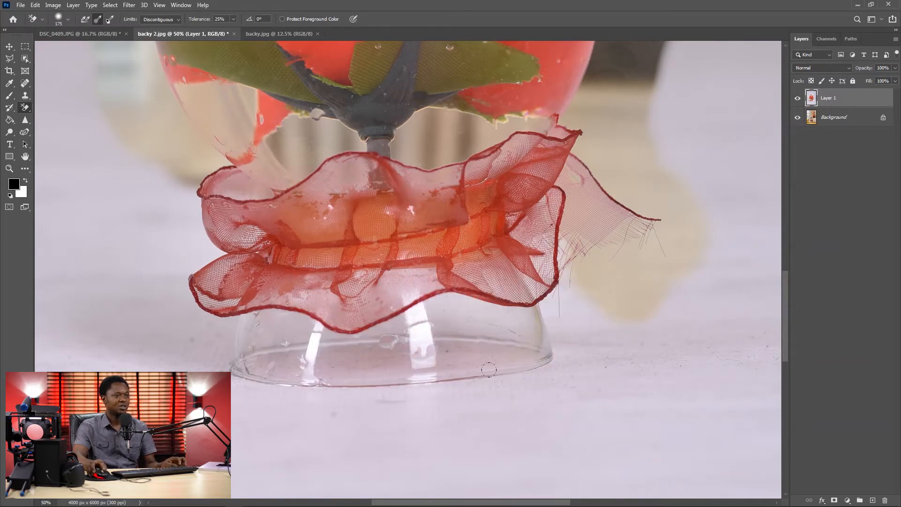
Erase the backdrop around and through the glass base, and along the left side of the ribbon
mouse_move(578, 319)
mouse_down()
mouse_move(561, 274)
mouse_move(564, 293)
mouse_move(554, 296)
mouse_move(523, 207)
mouse_move(538, 219)
mouse_move(502, 230)
mouse_move(556, 315)
mouse_move(548, 308)
mouse_move(562, 348)
mouse_move(525, 368)
mouse_move(414, 392)
mouse_move(460, 374)
mouse_move(436, 340)
mouse_move(429, 277)
mouse_move(427, 285)
mouse_move(449, 263)
mouse_up()
mouse_move(475, 320)
mouse_down()
mouse_move(504, 313)
mouse_move(497, 338)
mouse_up()
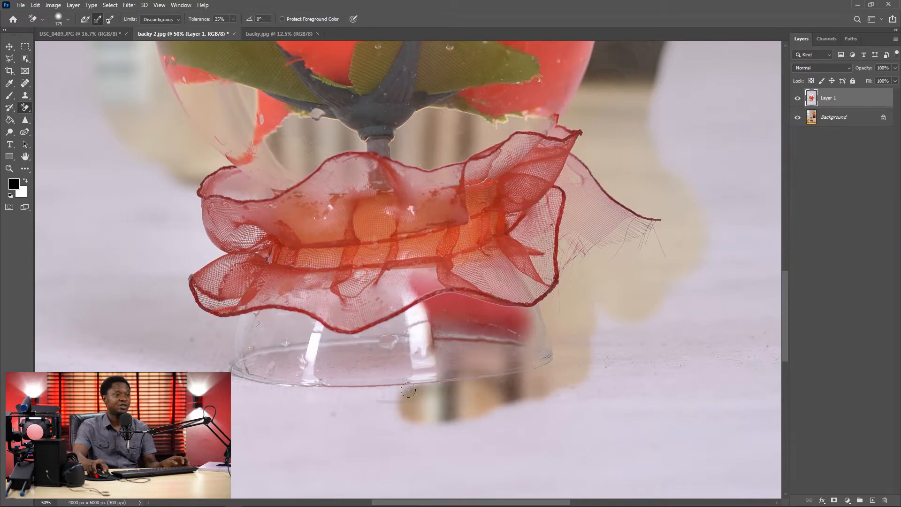
mouse_move(407, 390)
mouse_down()
mouse_move(381, 383)
mouse_move(378, 288)
mouse_move(357, 289)
mouse_move(352, 279)
mouse_move(321, 357)
mouse_move(324, 337)
mouse_move(330, 377)
mouse_move(350, 378)
mouse_move(354, 397)
mouse_move(267, 385)
mouse_move(272, 323)
mouse_move(301, 274)
mouse_move(248, 323)
mouse_move(239, 360)
mouse_move(252, 383)
mouse_move(198, 335)
mouse_move(188, 342)
mouse_move(200, 318)
mouse_move(204, 339)
mouse_move(209, 319)
mouse_up()
mouse_move(242, 221)
mouse_down()
mouse_move(207, 207)
mouse_move(174, 172)
mouse_move(194, 217)
mouse_move(212, 230)
mouse_move(177, 331)
mouse_move(146, 212)
mouse_move(149, 219)
mouse_move(98, 109)
mouse_move(141, 206)
mouse_move(193, 212)
mouse_move(176, 171)
mouse_move(139, 176)
mouse_up()
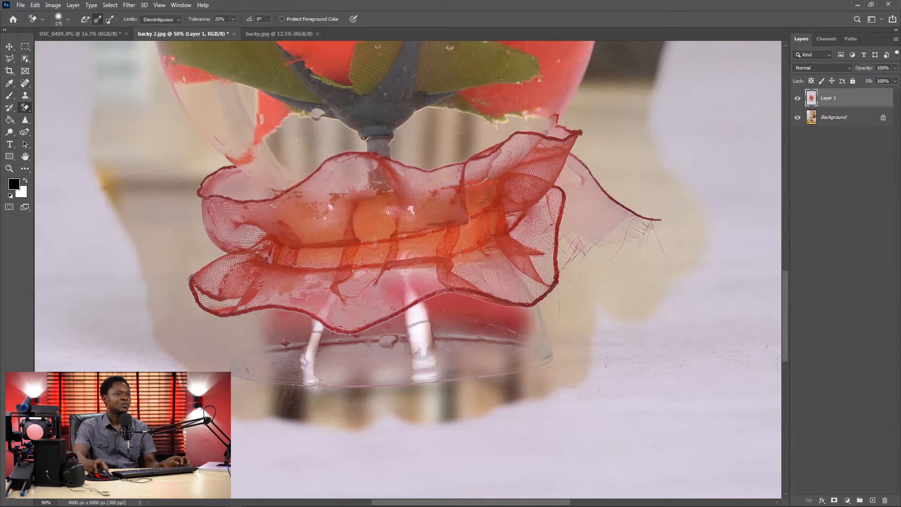
Set the eraser tolerance to 10% and erase more backdrop to the right of the bulb and below the glass base
key(ctrl+minus)
key(ctrl+minus)
key(ctrl+minus)
key(ctrl+minus)
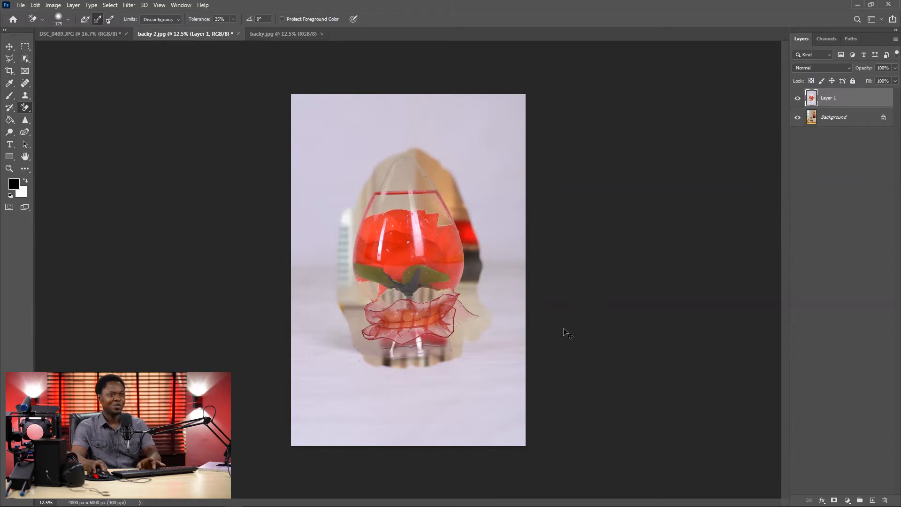
key(ctrl+plus)
key(ctrl+plus)
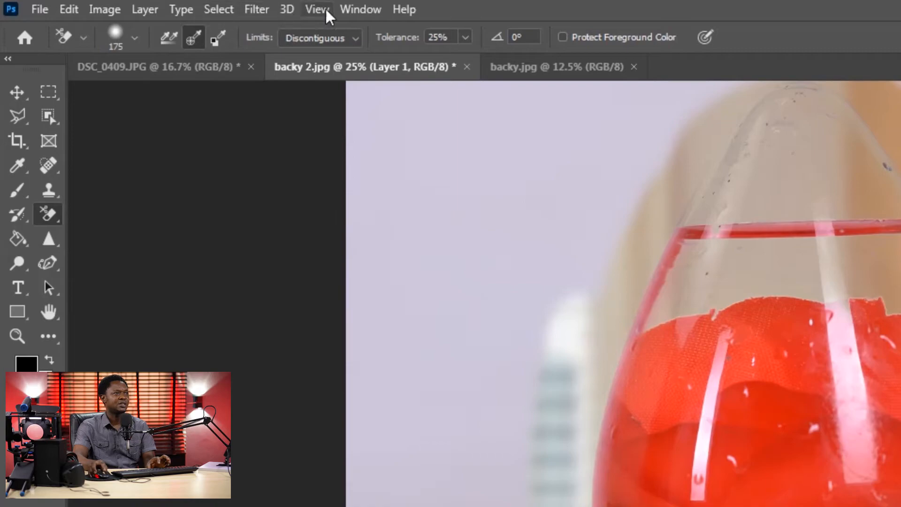
click(449, 34)
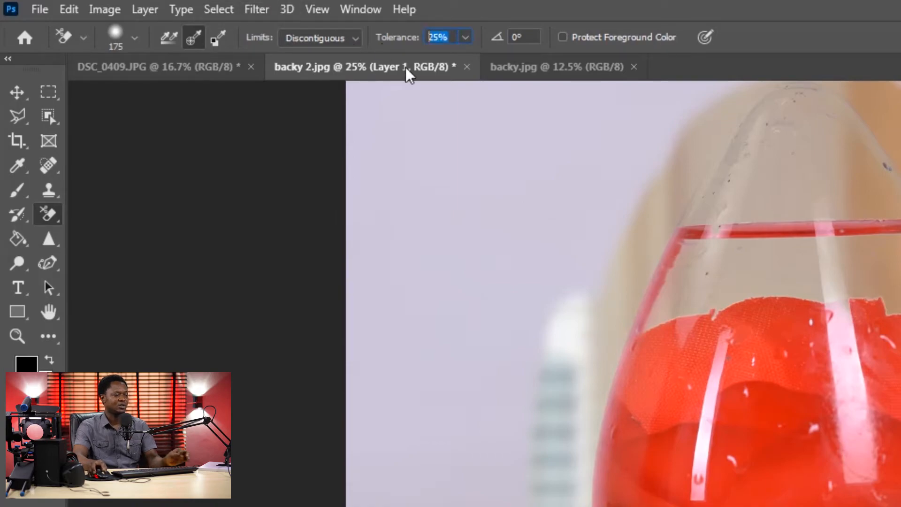
text(10)
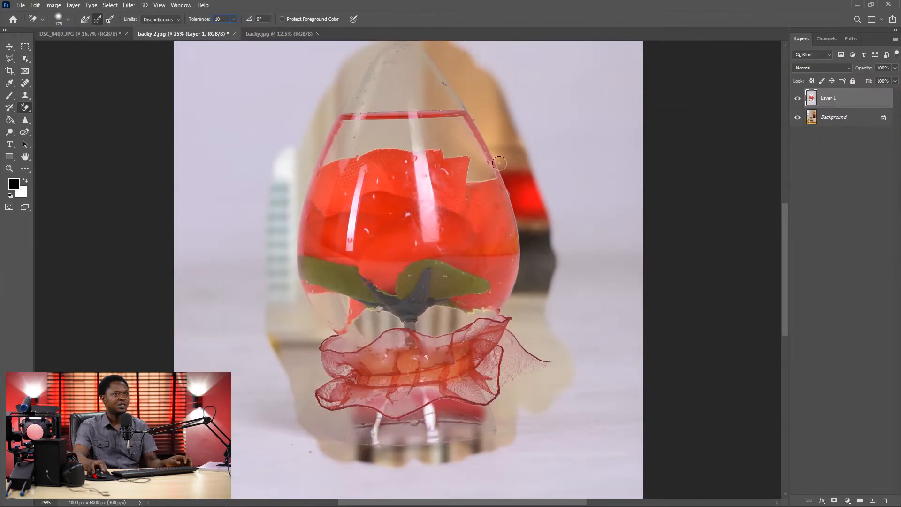
drag(537, 124, 489, 131)
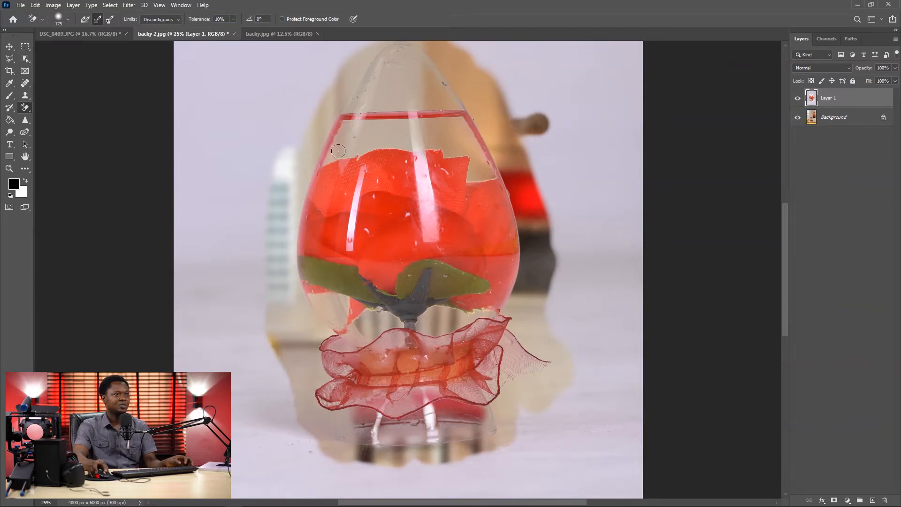
drag(519, 102, 564, 324)
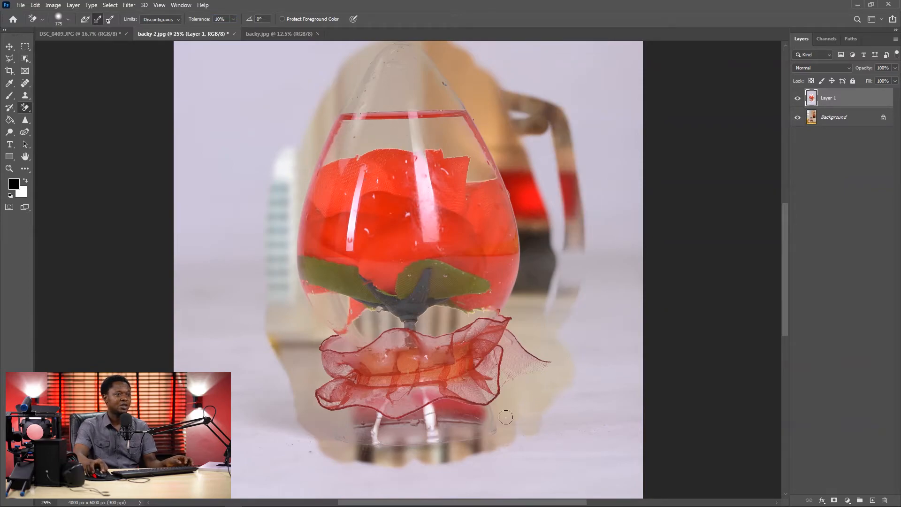
mouse_move(505, 417)
mouse_down()
mouse_move(462, 454)
mouse_move(434, 441)
mouse_move(422, 398)
mouse_move(430, 463)
mouse_move(378, 417)
mouse_up()
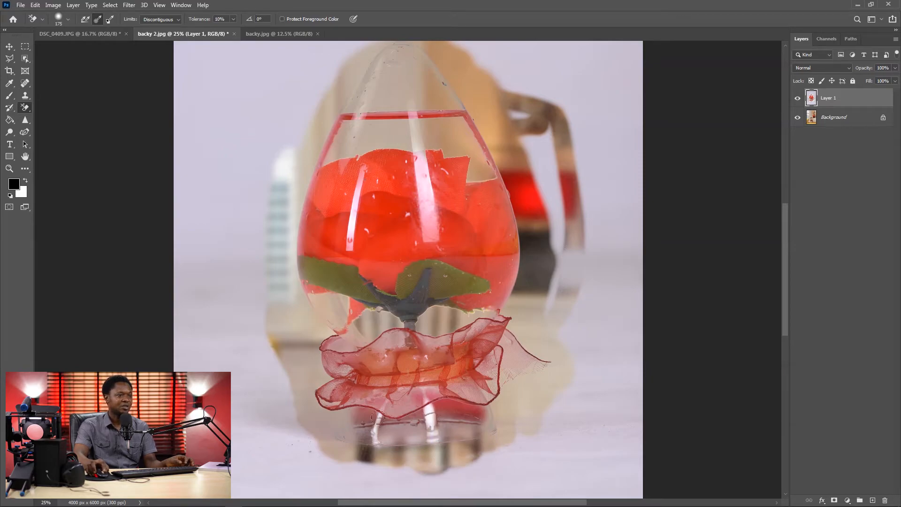
drag(323, 436, 288, 402)
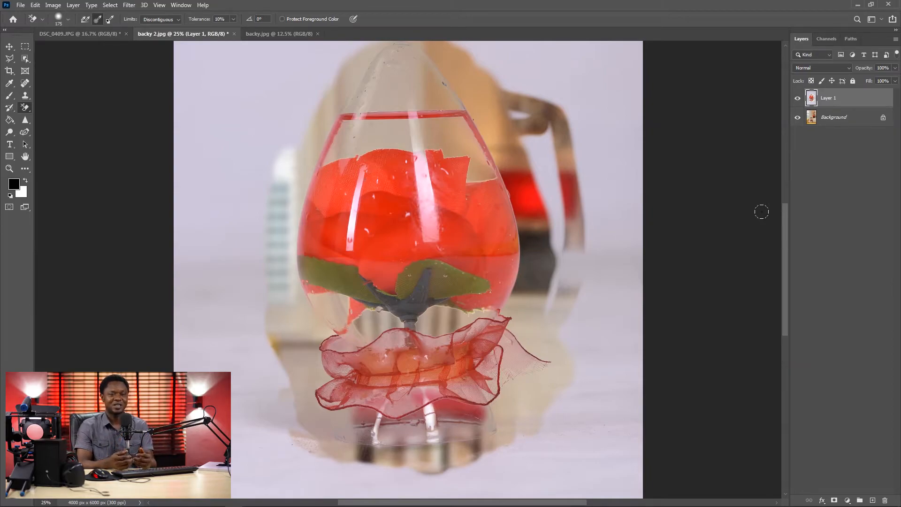
Examine the erased edges up close along the bulb's right side and around the glass tip
key(ctrl+plus)
key(ctrl+plus)
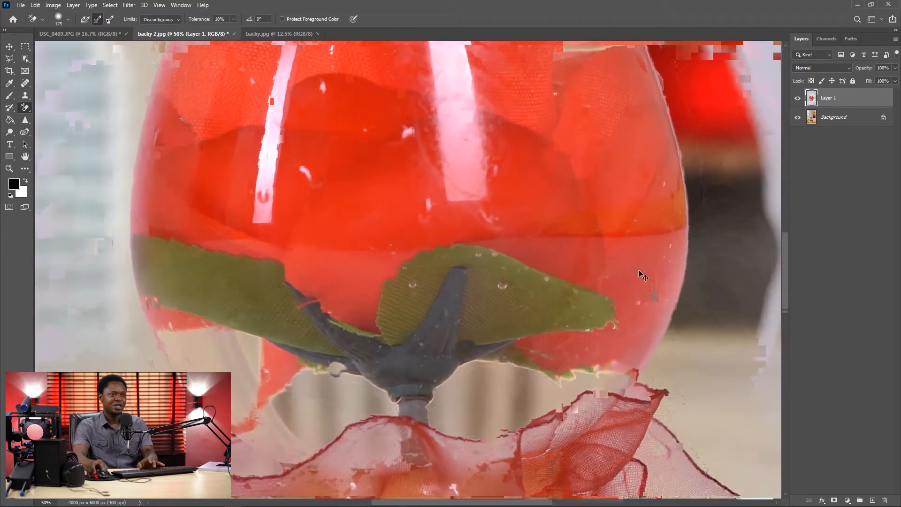
key(ctrl+plus)
drag(419, 289, 310, 293)
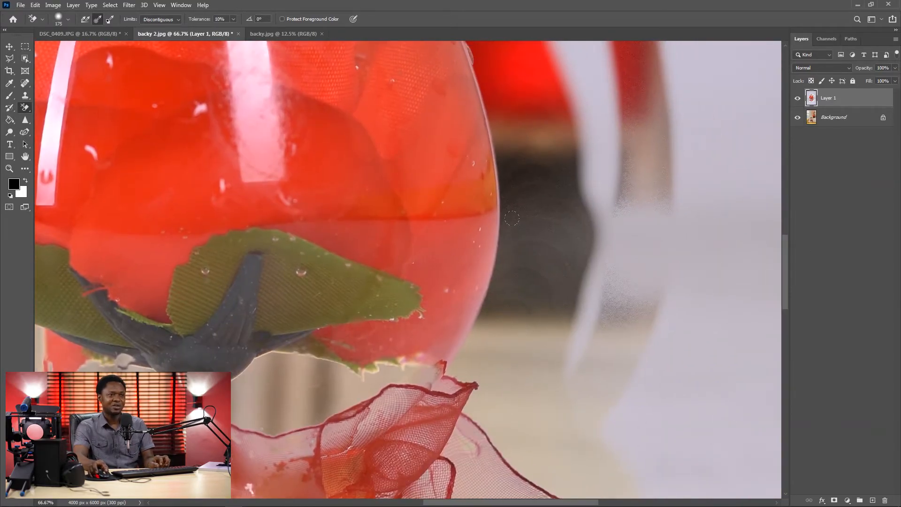
mouse_move(530, 237)
mouse_down()
mouse_move(534, 195)
mouse_move(516, 292)
mouse_move(542, 84)
mouse_move(526, 333)
mouse_up()
drag(545, 184, 624, 498)
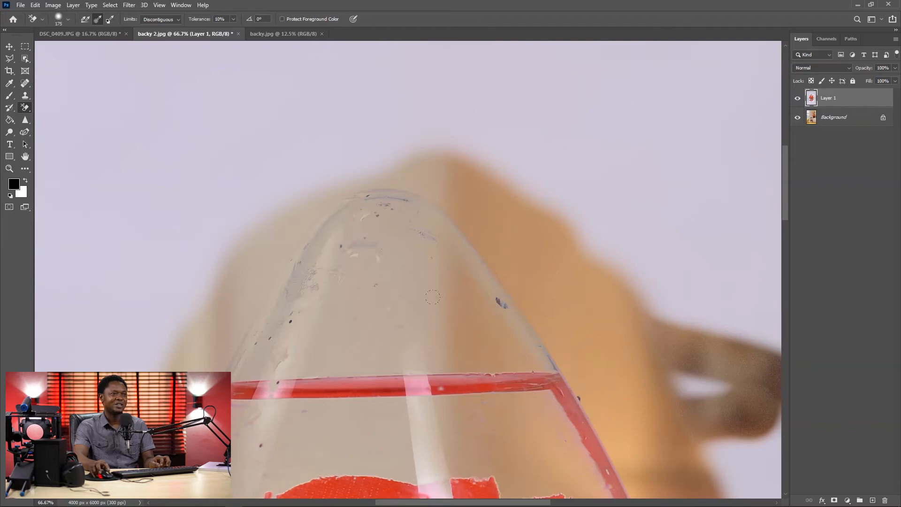
Start a polygonal lasso outline where the ribbon meets the glass base's right edge and trace down to the base's lower right corner
drag(344, 312, 376, 191)
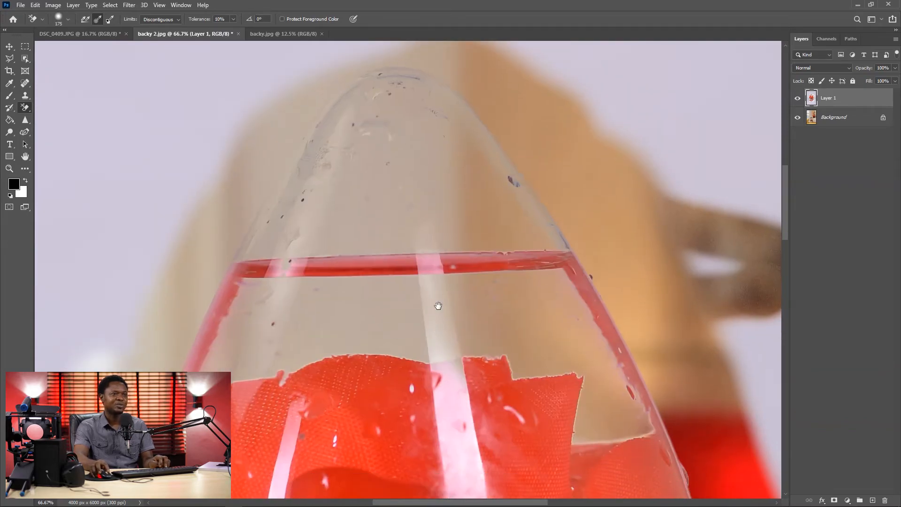
drag(436, 304, 452, 169)
drag(486, 247, 582, 135)
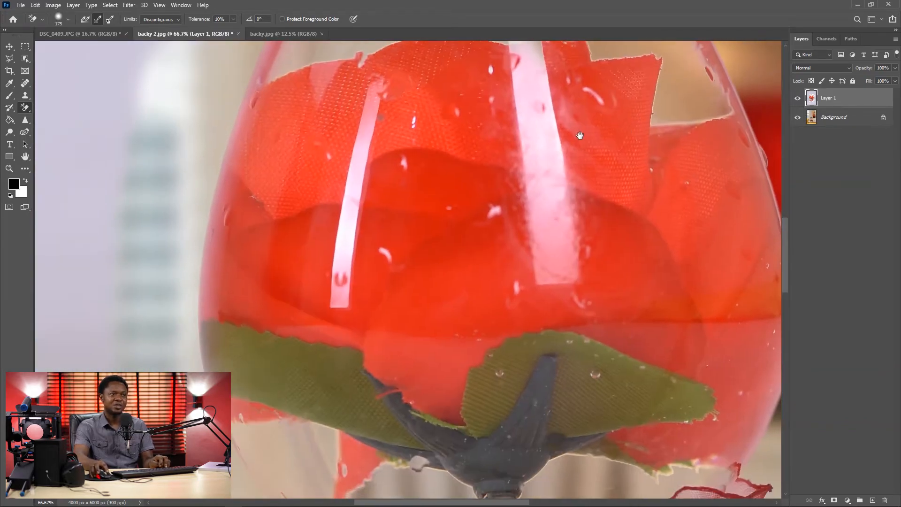
drag(524, 399, 491, 165)
drag(534, 328, 535, 208)
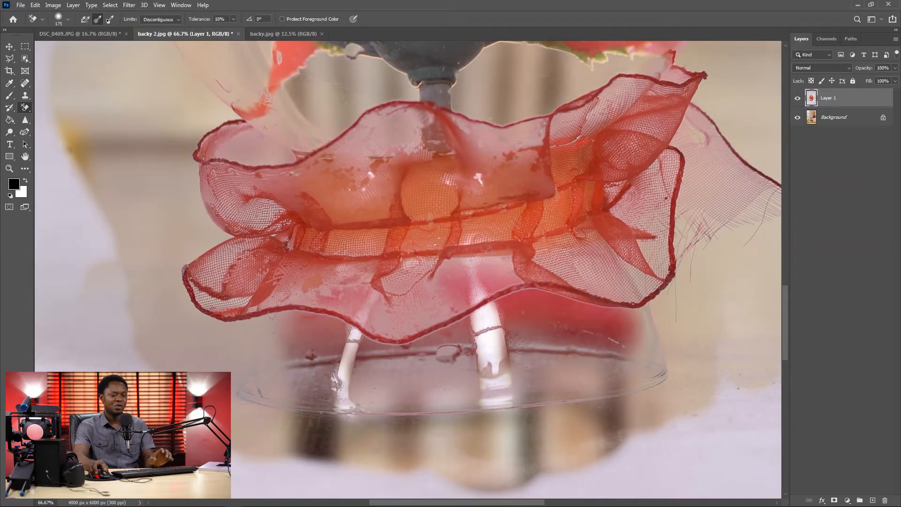
key(l)
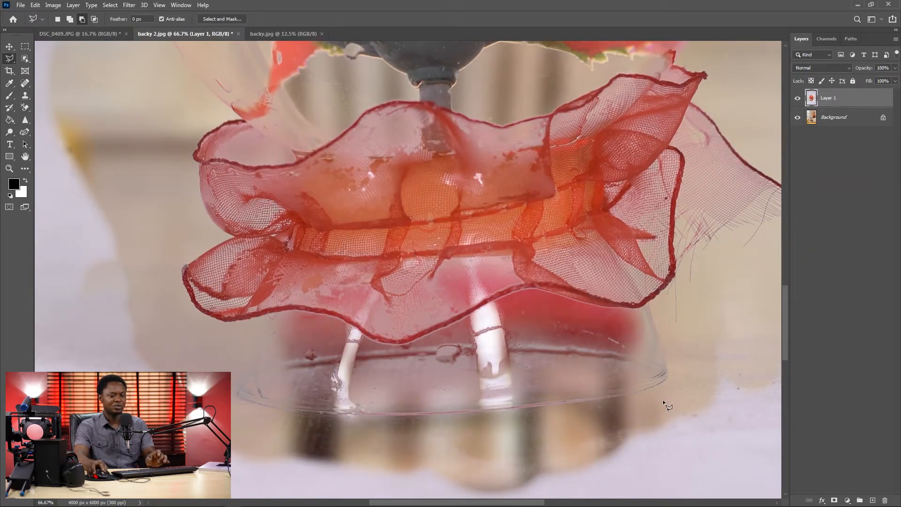
key(ctrl+plus)
drag(637, 398, 478, 294)
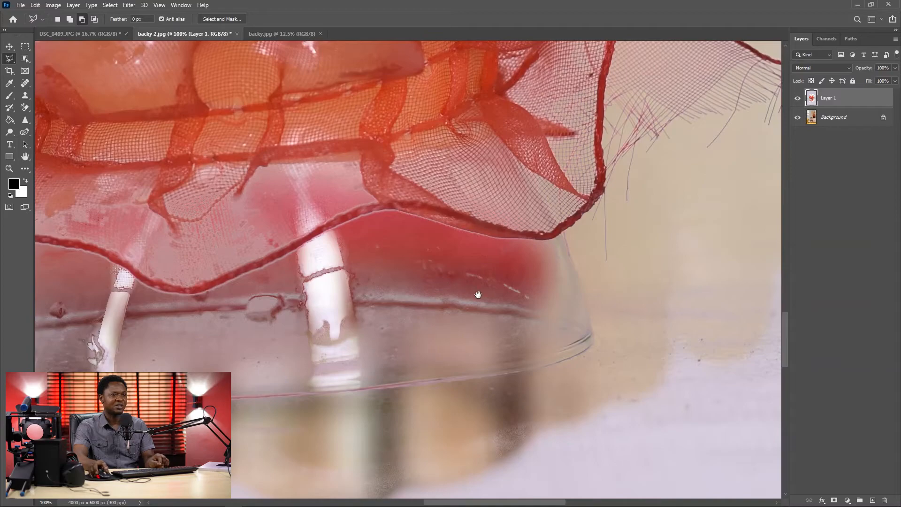
key(ctrl+plus)
drag(622, 236, 441, 175)
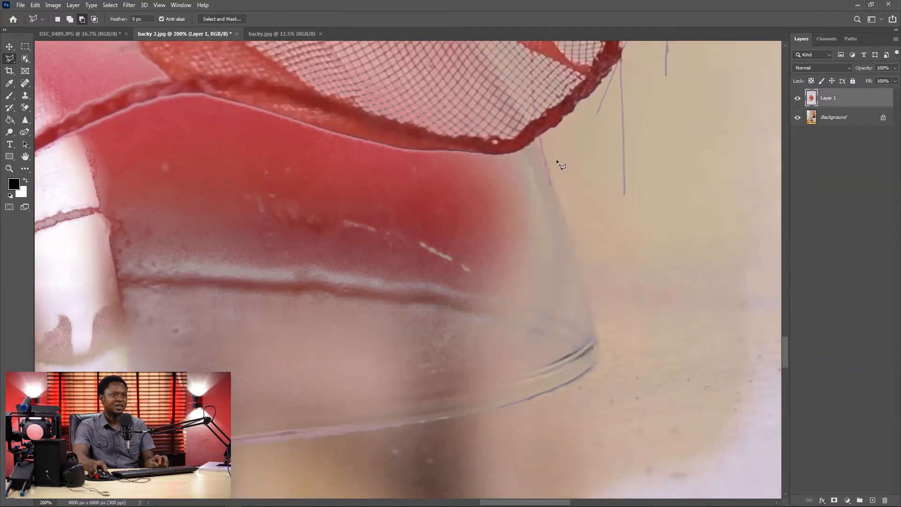
click(539, 138)
click(598, 328)
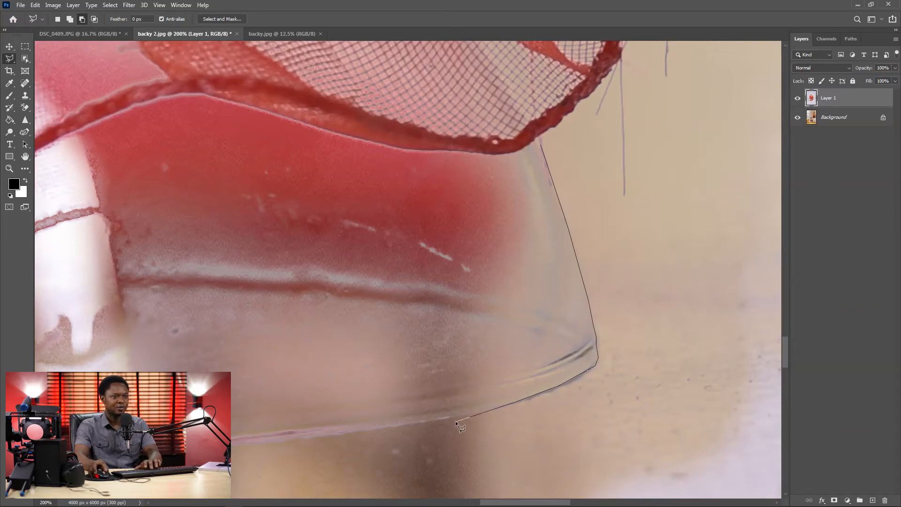
Continue the lasso outline along the glass base's bottom rim to its lower left corner, correcting misplaced points
click(430, 416)
key(space)
drag(350, 416, 695, 324)
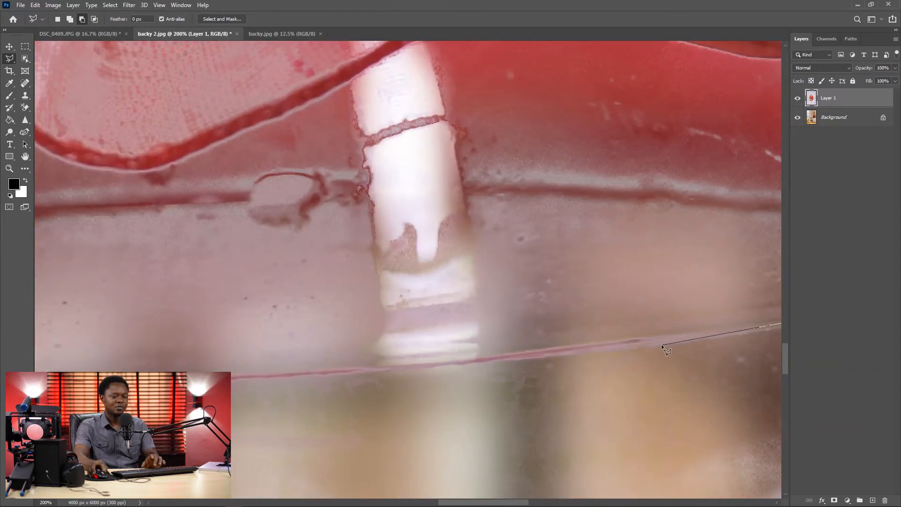
key(space)
drag(563, 355, 229, 430)
key(BackSpace)
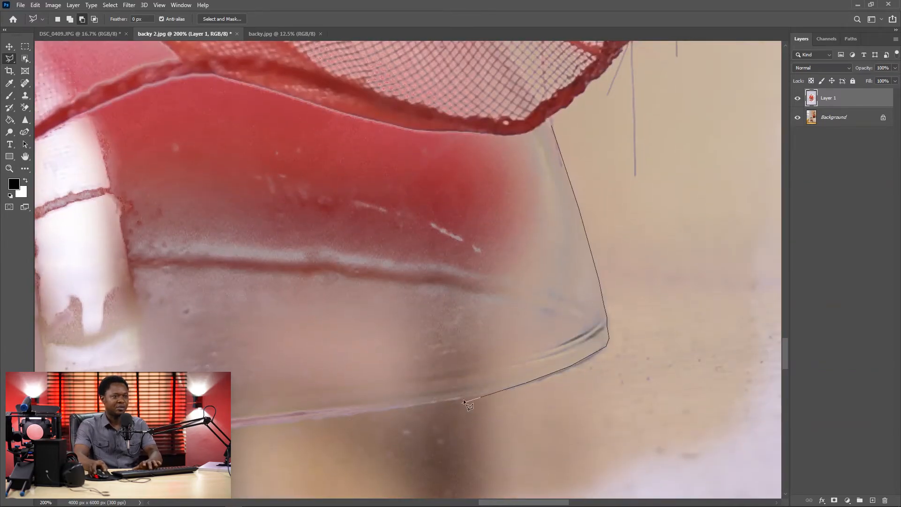
click(461, 397)
key(space)
drag(278, 426, 537, 397)
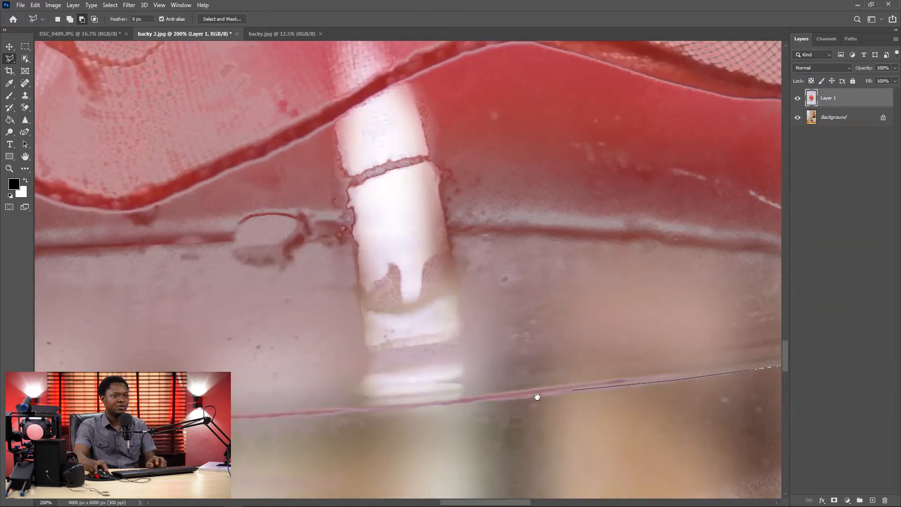
key(space)
drag(191, 415, 501, 412)
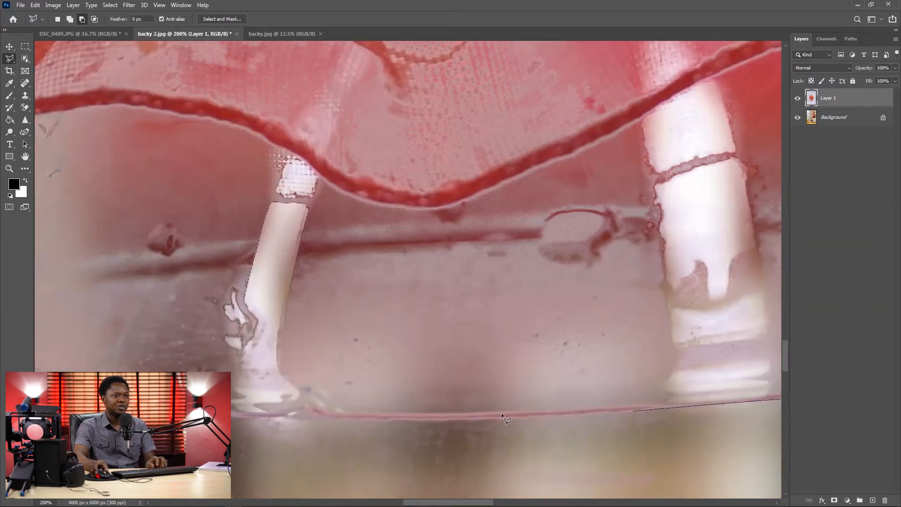
click(492, 419)
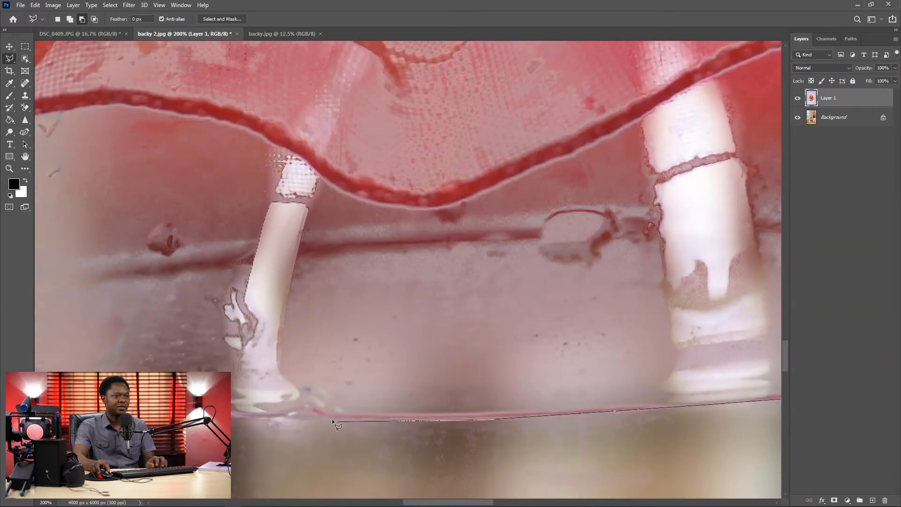
key(space)
drag(206, 415, 480, 417)
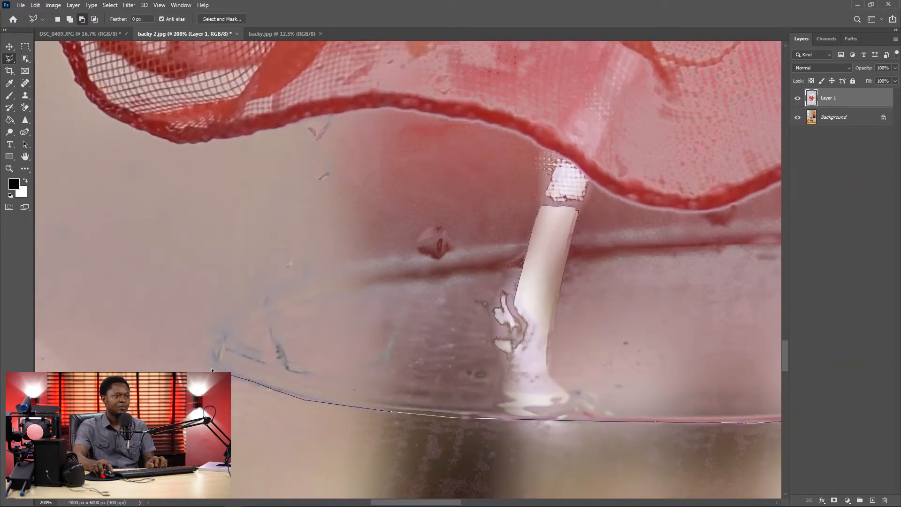
Trace the lasso outline up the left side of the glass base to the ribbon's lower edge
key(BackSpace)
key(BackSpace)
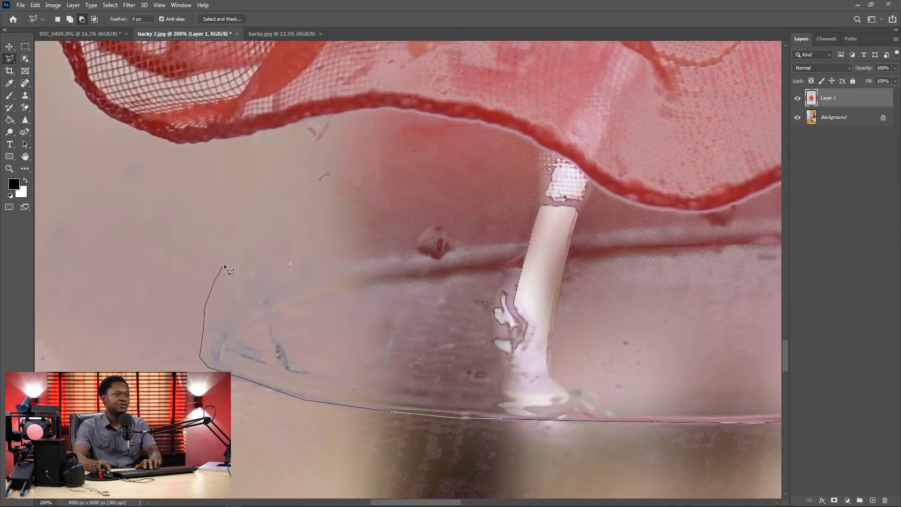
click(252, 148)
click(257, 131)
scroll(264, 143, up, 1)
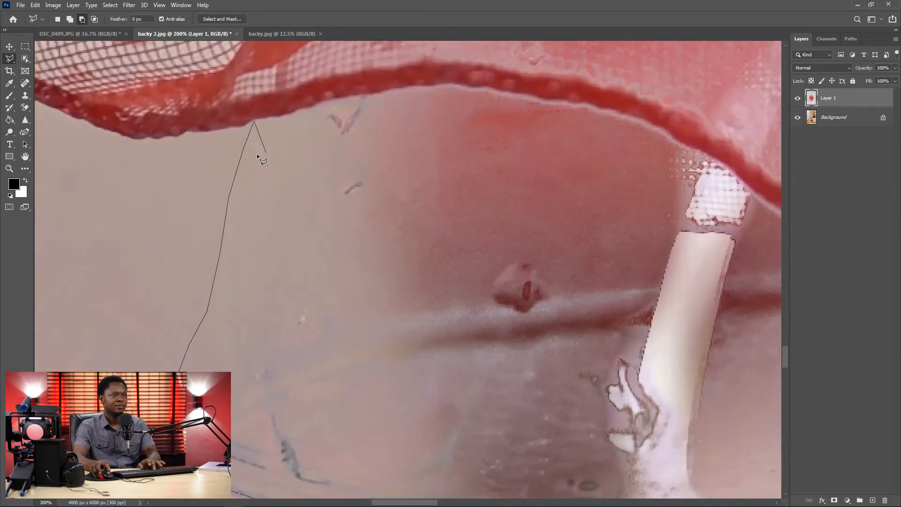
key(space)
drag(146, 151, 521, 337)
drag(594, 357, 362, 134)
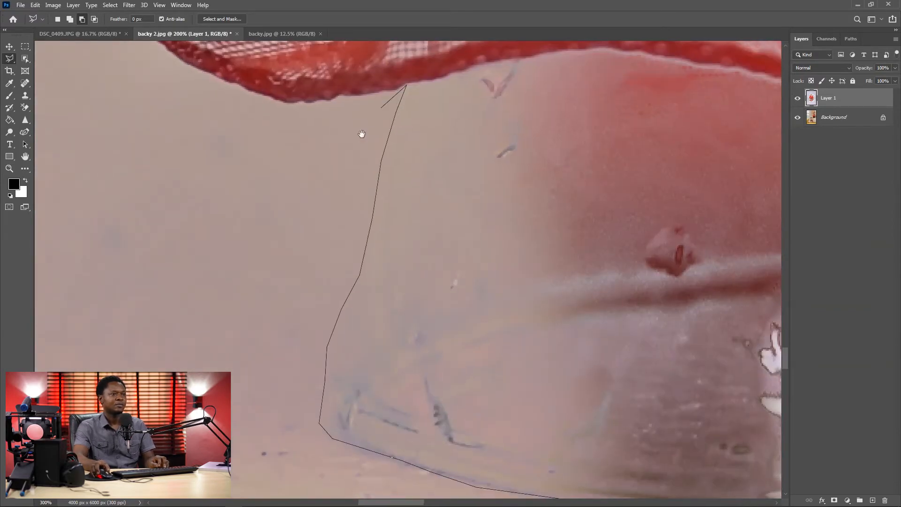
scroll(547, 283, down, 2)
scroll(547, 283, down, 1)
mouse_move(582, 257)
mouse_down()
mouse_move(268, 249)
mouse_move(414, 270)
mouse_up()
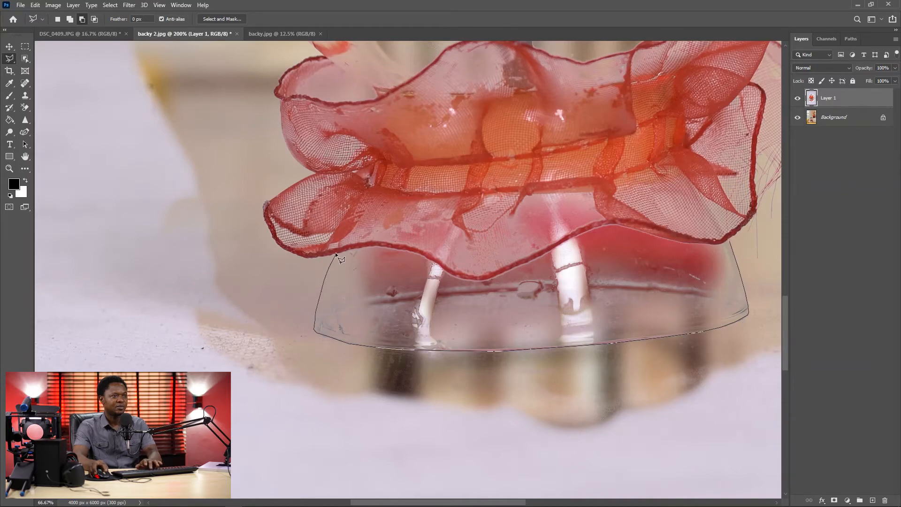
Trace the lasso outline around the ribbon's lower left lobe, following its dark red border
scroll(328, 282, up, 3)
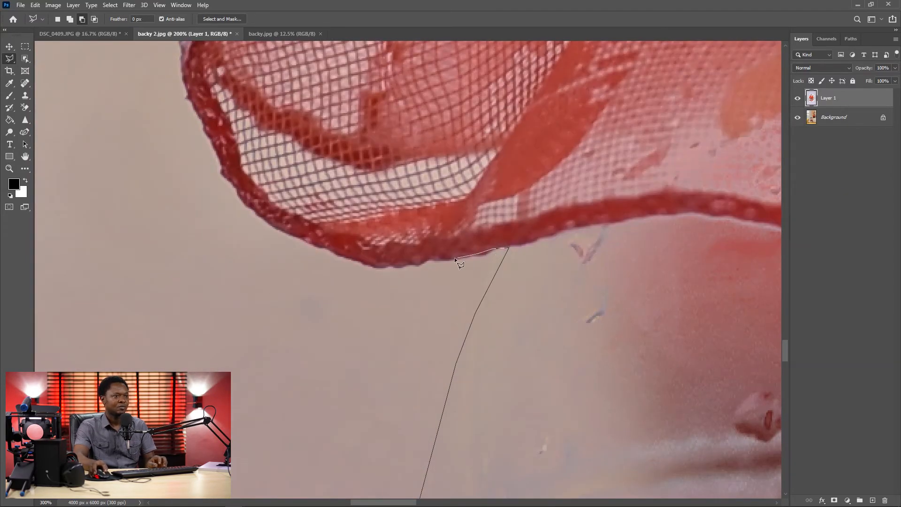
key(BackSpace)
click(379, 267)
click(352, 262)
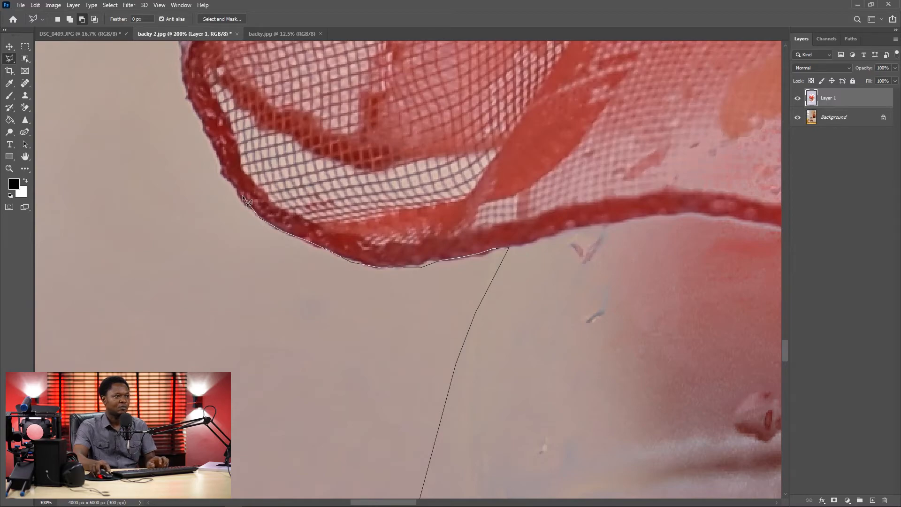
drag(183, 79, 249, 298)
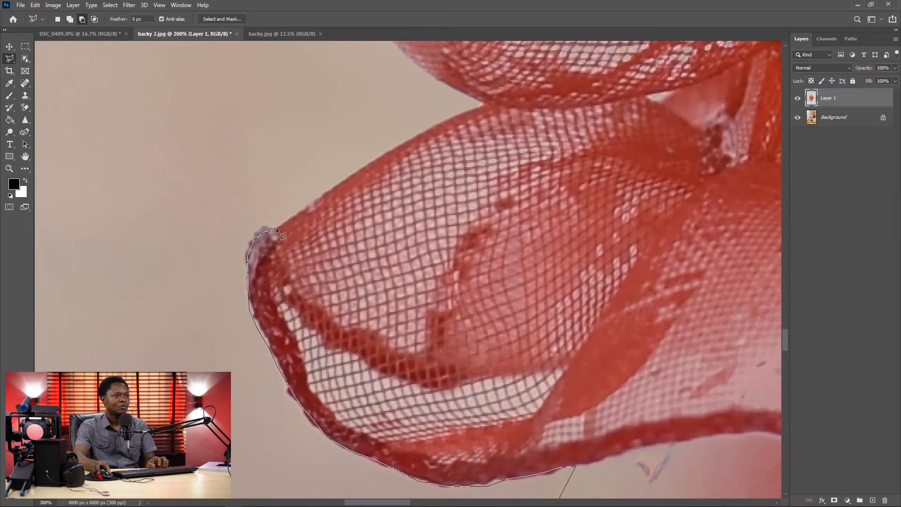
click(426, 71)
drag(425, 70, 552, 254)
Trace the lasso outline up the ribbon's upper left mesh fold and over its pointed tip to the glass bulb
click(468, 137)
drag(451, 81, 492, 280)
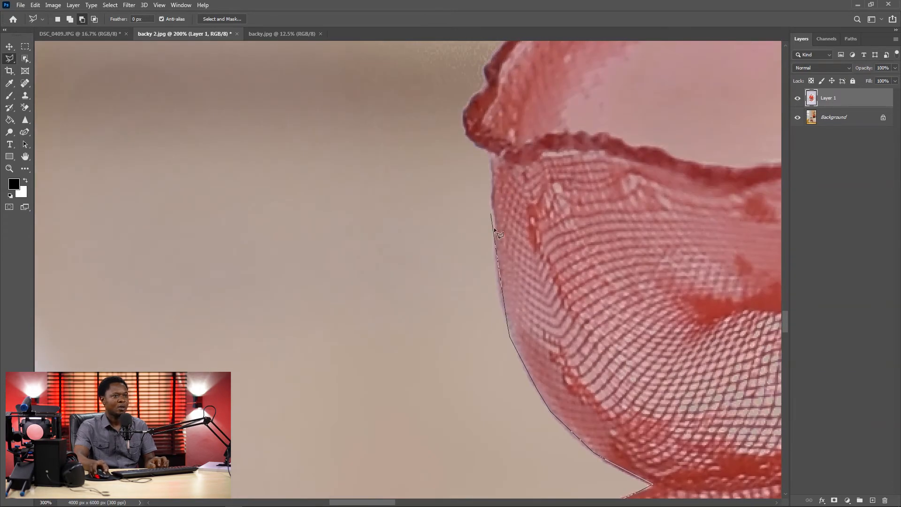
scroll(494, 159, up, 2)
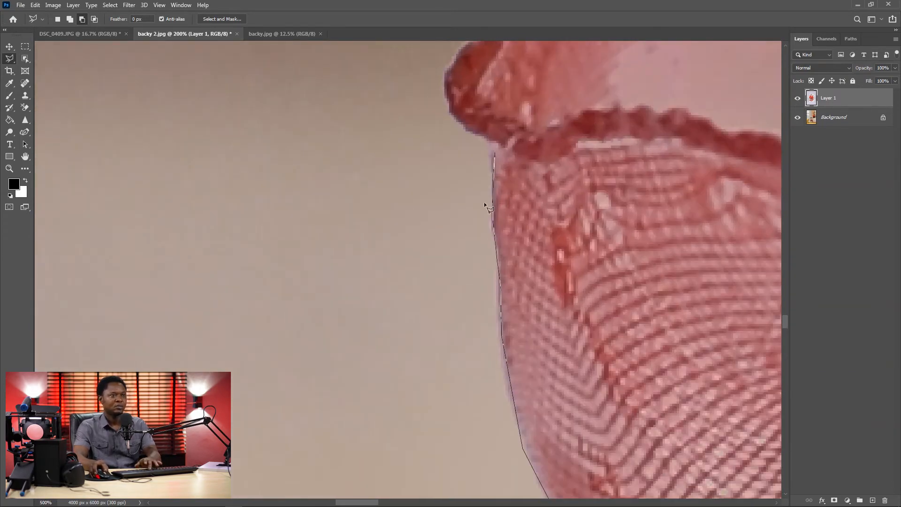
click(444, 79)
drag(444, 79, 437, 330)
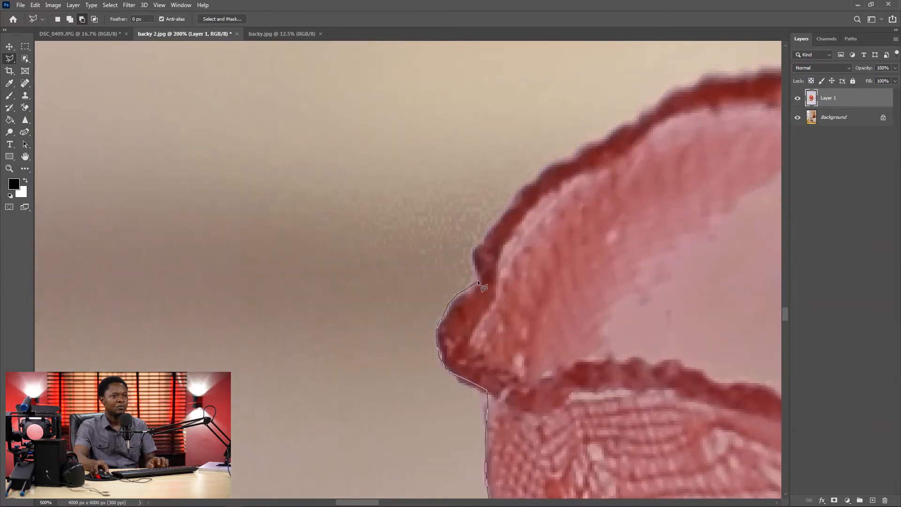
click(554, 163)
drag(555, 163, 362, 288)
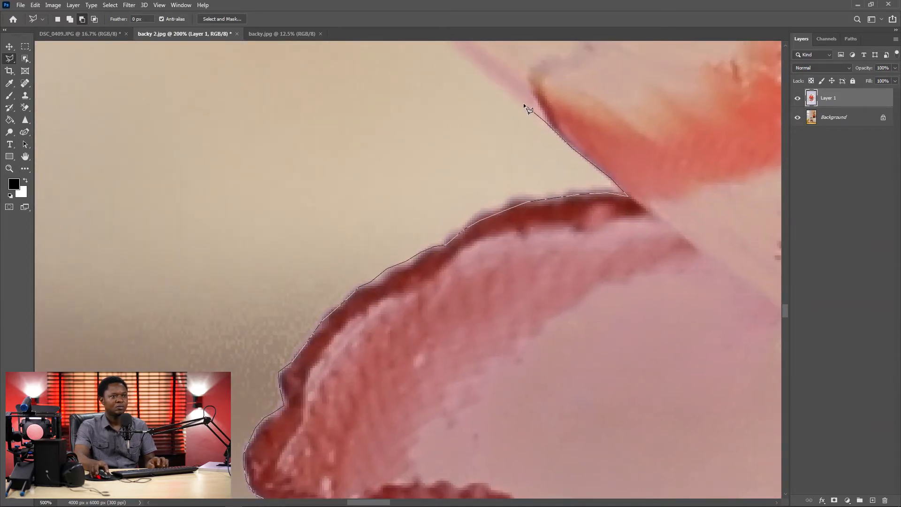
Continue the lasso outline up the bulb's lower left glass edge, from the ribbon toward the green leaf
click(524, 104)
drag(523, 104, 559, 360)
click(441, 258)
click(316, 134)
drag(316, 134, 521, 336)
click(437, 227)
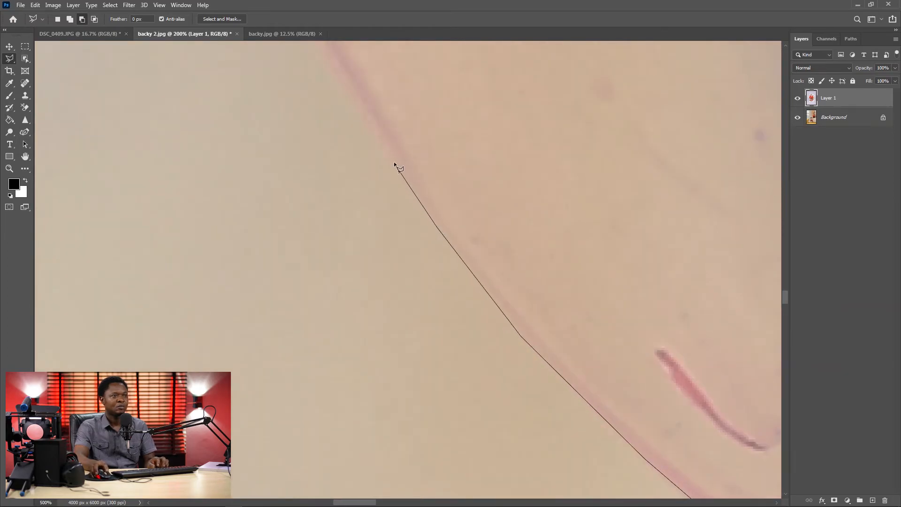
click(394, 164)
drag(395, 164, 416, 246)
click(338, 135)
drag(337, 135, 479, 385)
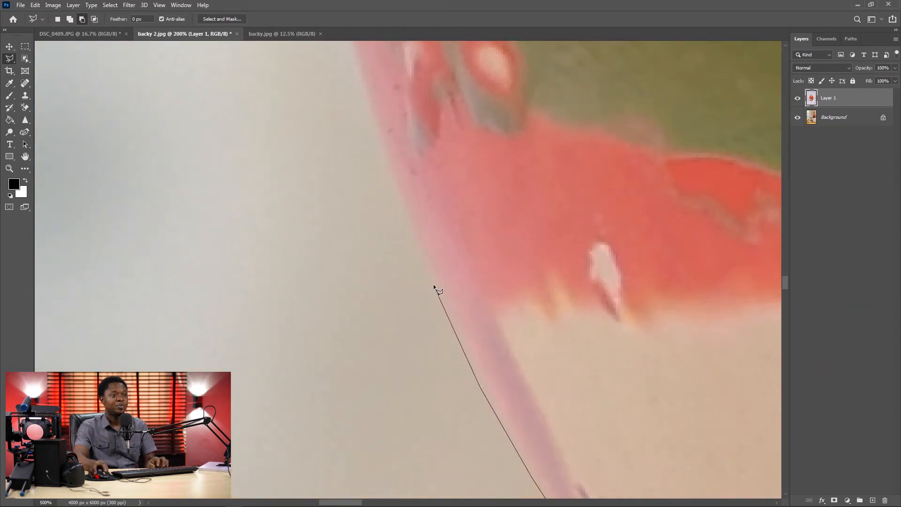
Trace the lasso outline along the bulb's left side, past the green leaf and up beside the red petals
drag(376, 129, 431, 315)
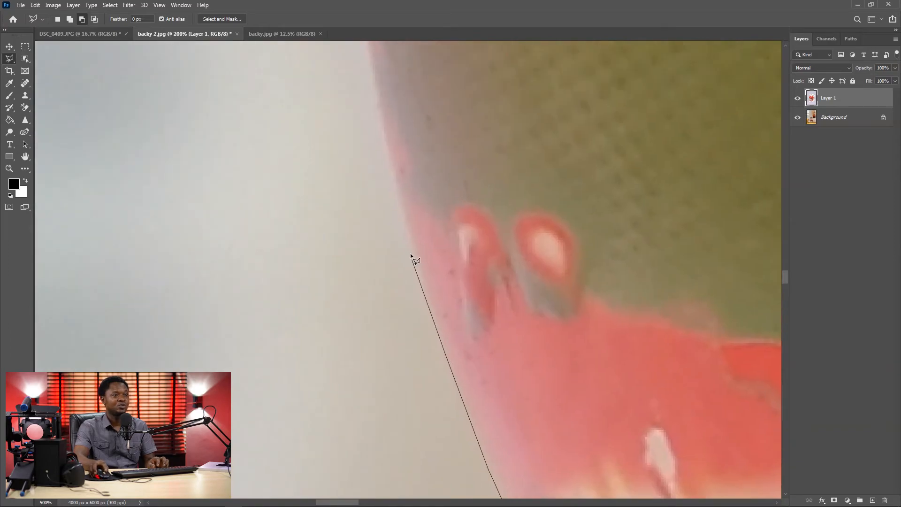
drag(372, 88, 432, 365)
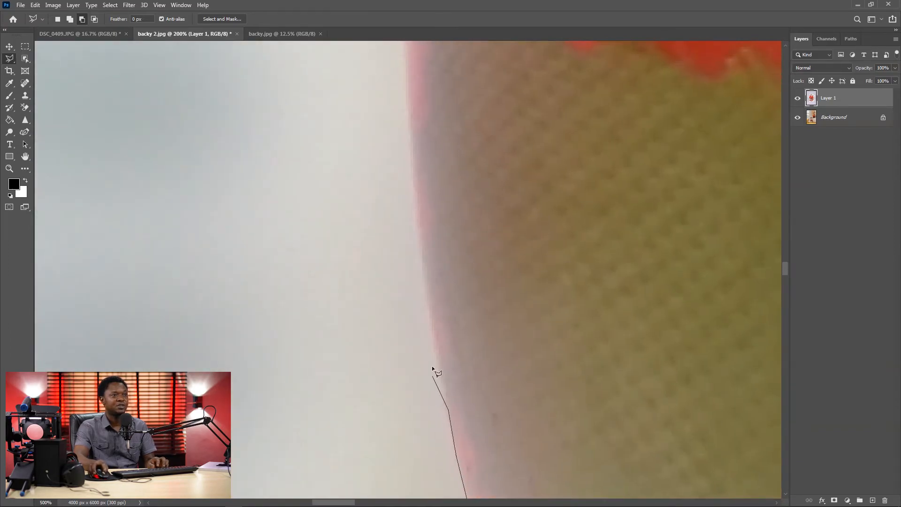
drag(399, 73, 425, 339)
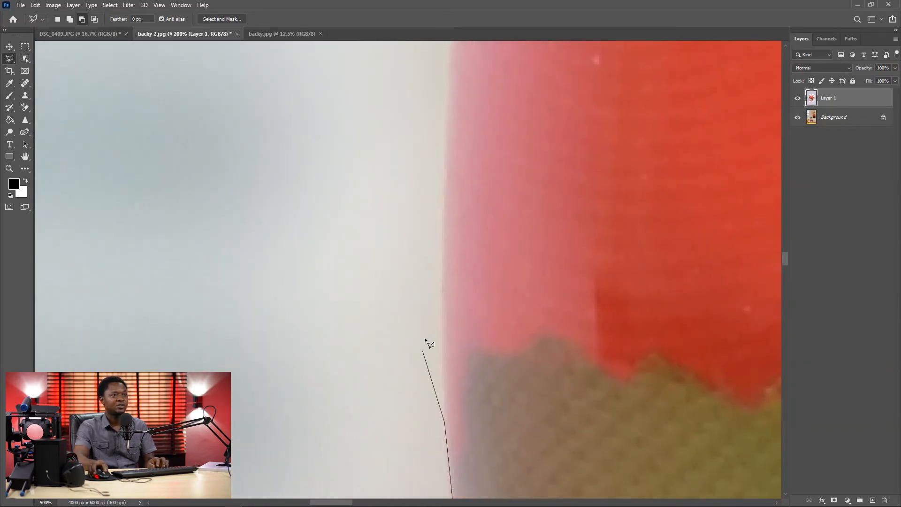
drag(451, 96, 418, 204)
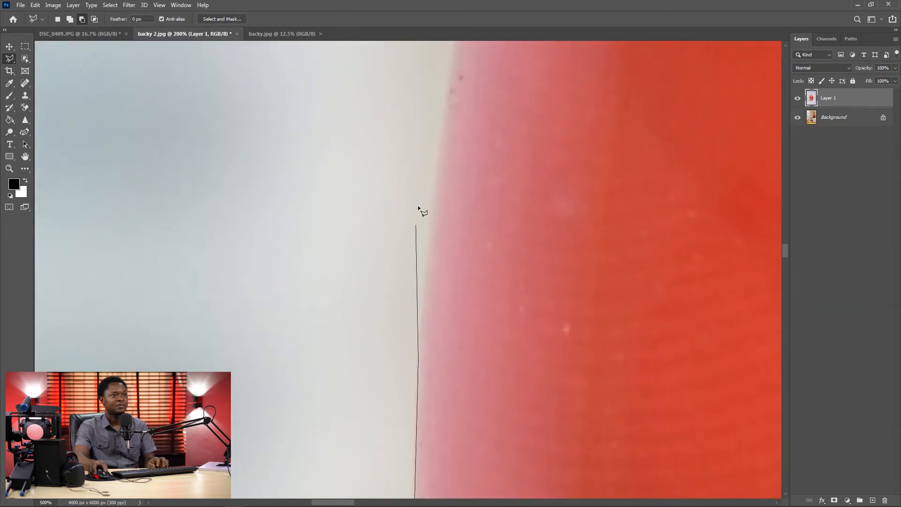
drag(447, 80, 423, 221)
drag(449, 85, 410, 316)
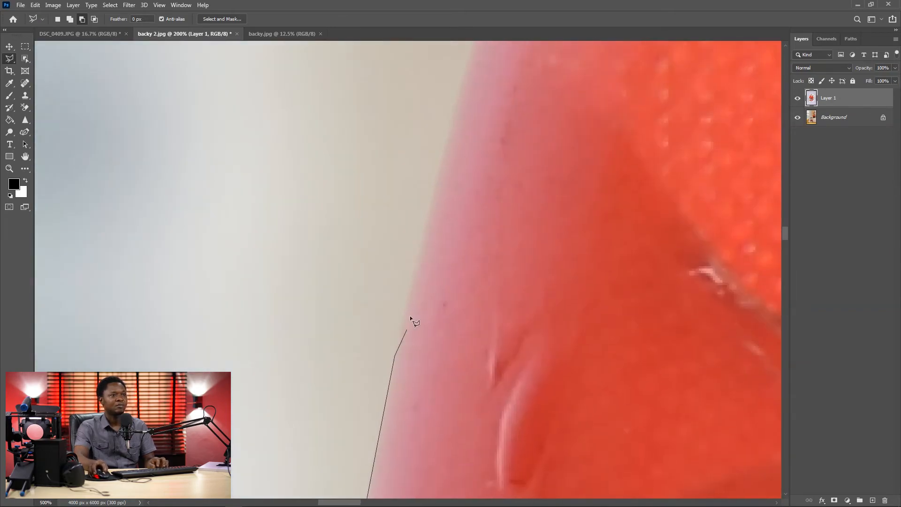
Extend the lasso outline along the bulb's upper left edge from the red petals toward the red liquid line
drag(453, 118, 422, 333)
click(480, 138)
click(502, 64)
mouse_move(507, 58)
mouse_down()
mouse_move(488, 242)
mouse_move(471, 264)
mouse_up()
scroll(475, 255, down, 2)
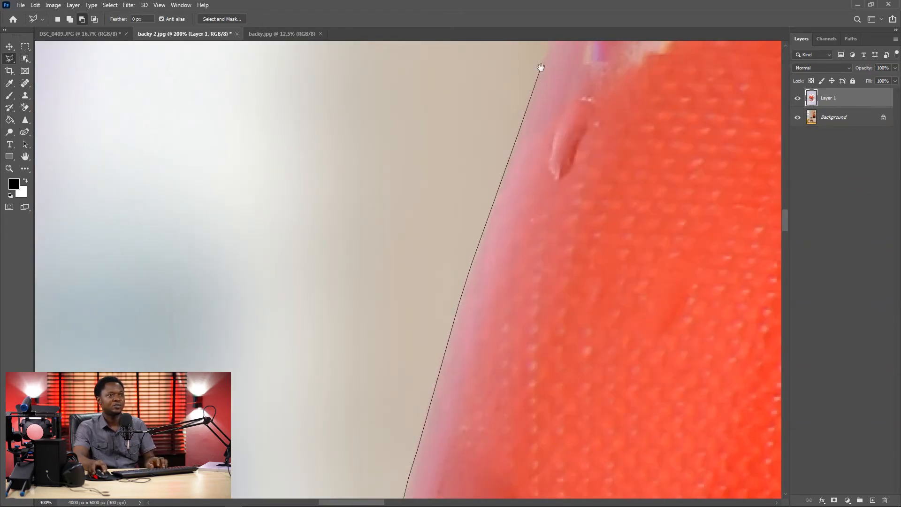
drag(539, 66, 453, 300)
click(563, 48)
drag(563, 48, 433, 370)
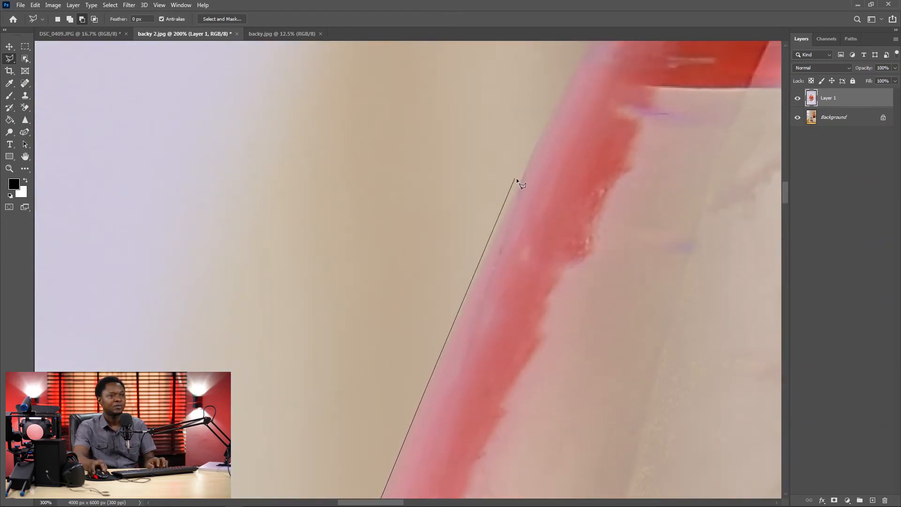
Continue the lasso outline up the bulb's left edge, past the red liquid line to the start of the domed top
click(546, 121)
click(596, 57)
drag(596, 56, 378, 417)
click(571, 64)
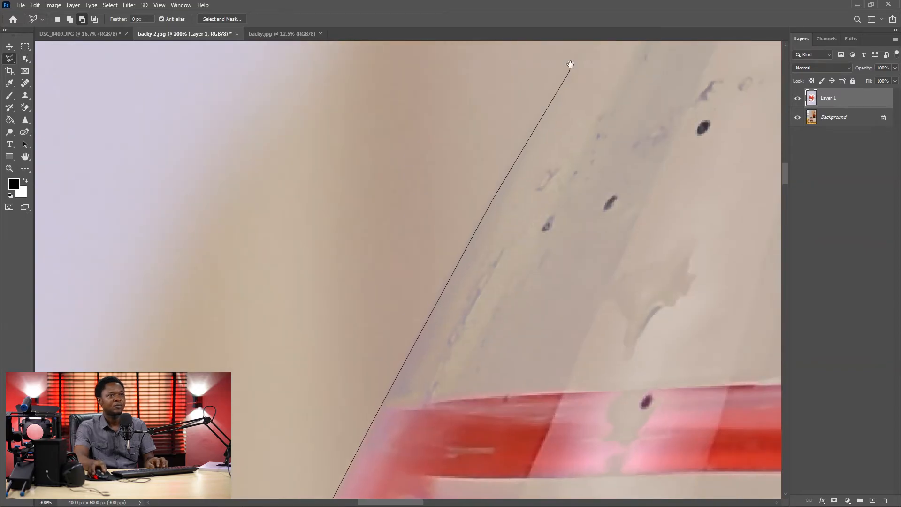
drag(571, 63, 390, 408)
click(603, 54)
drag(603, 54, 370, 323)
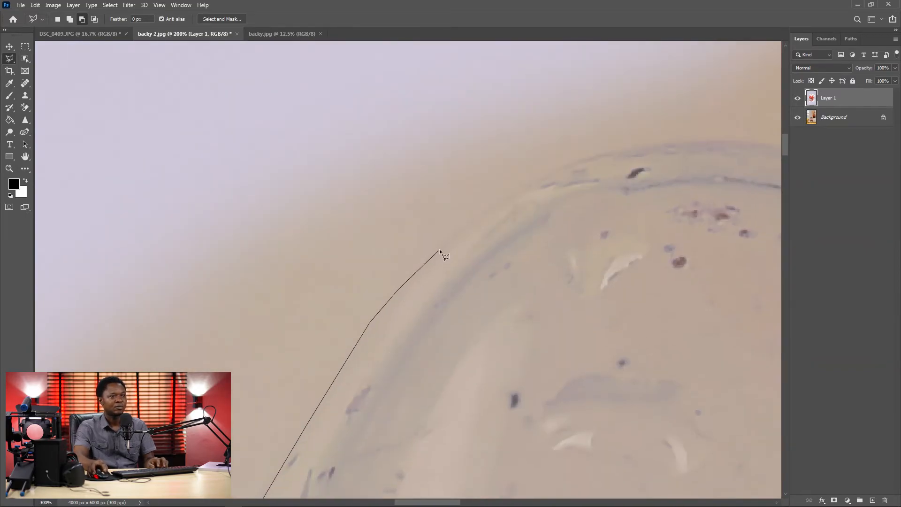
Trace the lasso outline over the bulb's rounded glass top and onto its upper right curve
click(692, 137)
drag(693, 137, 473, 148)
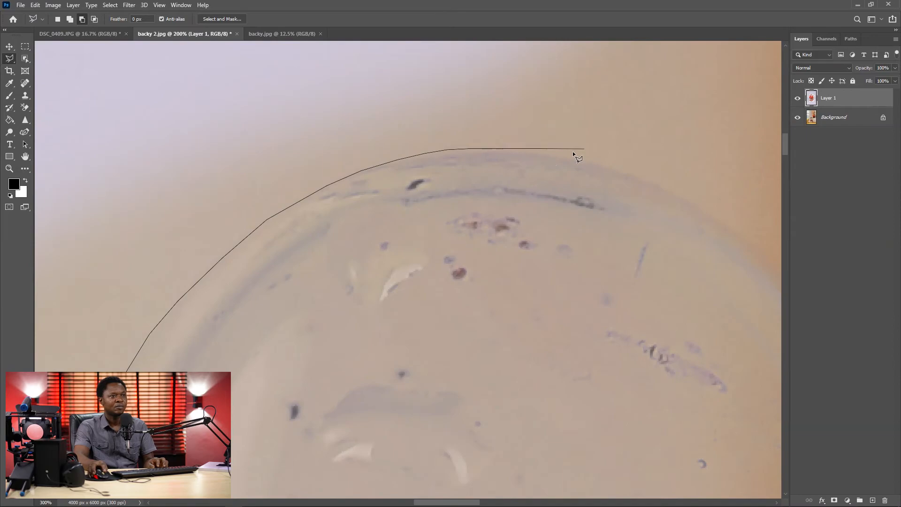
drag(721, 233, 519, 133)
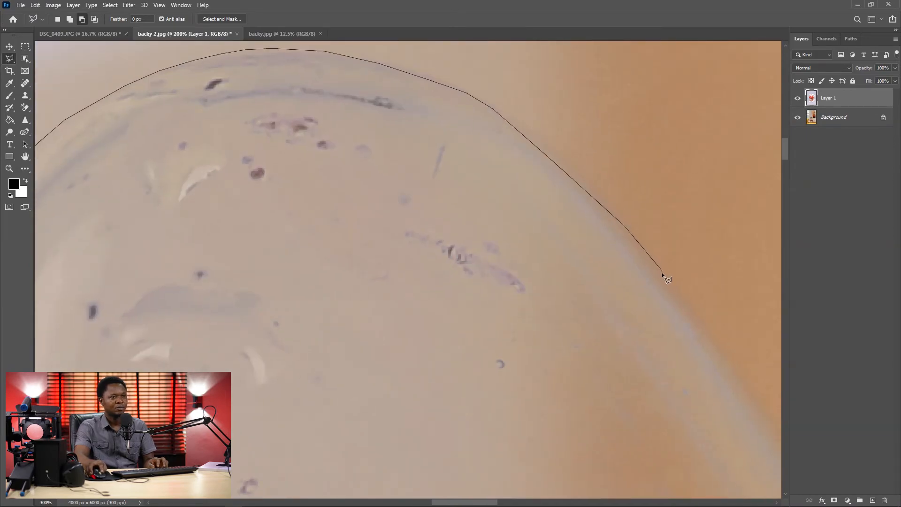
drag(766, 380, 508, 196)
Extend the lasso outline down the bulb's upper right glass edge to the red liquid line
click(531, 265)
drag(644, 409, 454, 203)
click(436, 181)
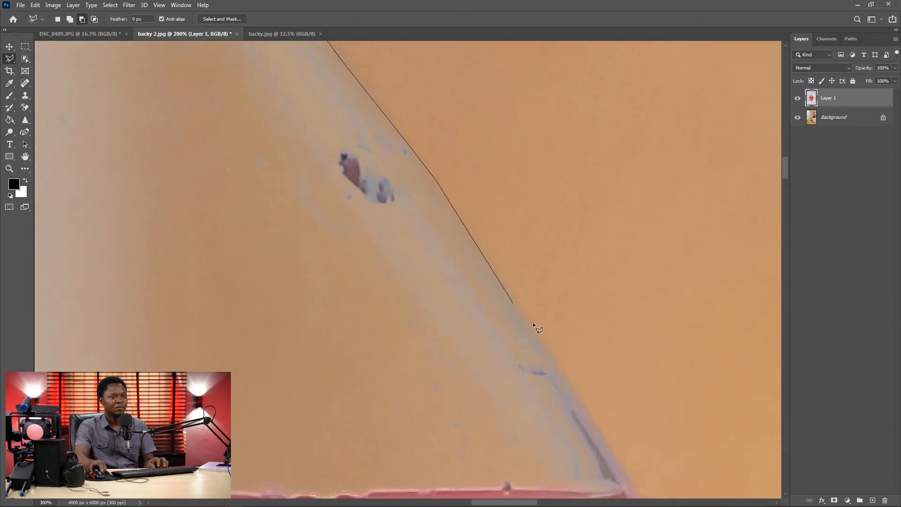
drag(604, 426, 466, 277)
click(487, 322)
click(515, 367)
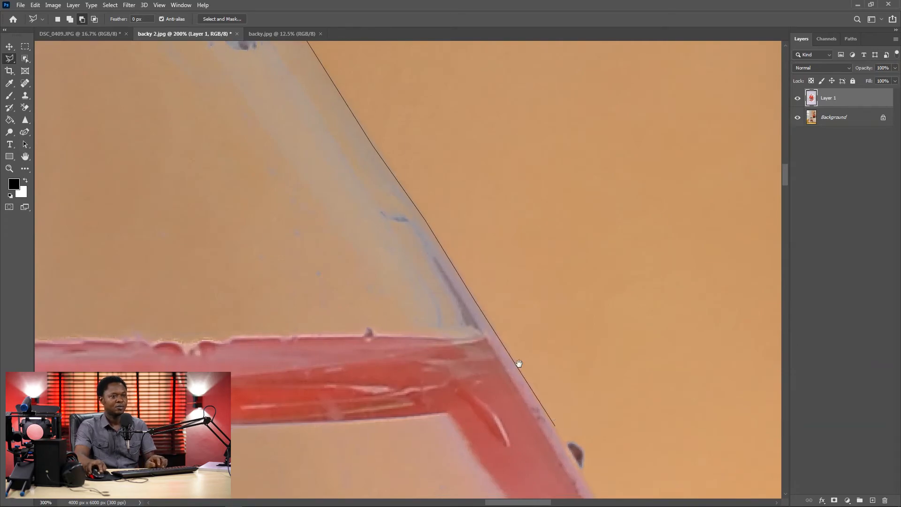
Trace the lasso outline down the bulb's right side, along the red liquid band to the red petals
drag(519, 365, 376, 164)
drag(547, 455, 470, 365)
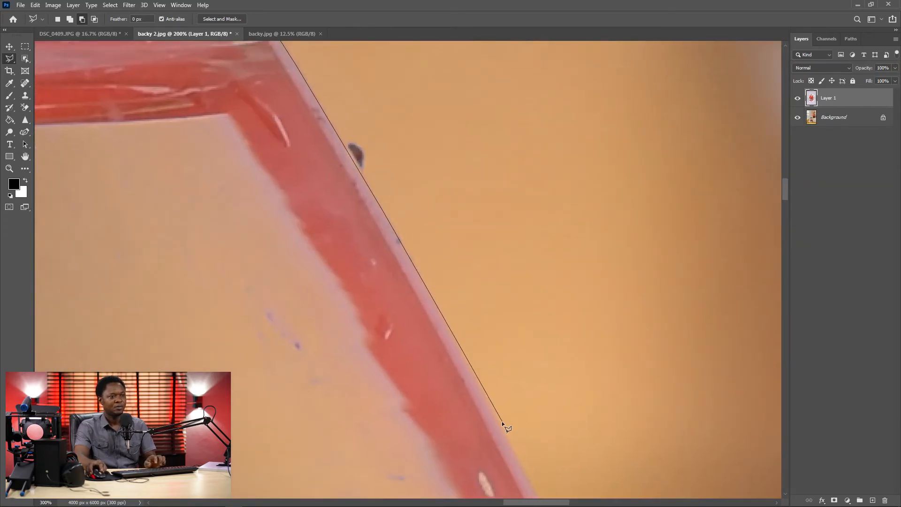
drag(502, 424, 430, 312)
drag(488, 438, 404, 301)
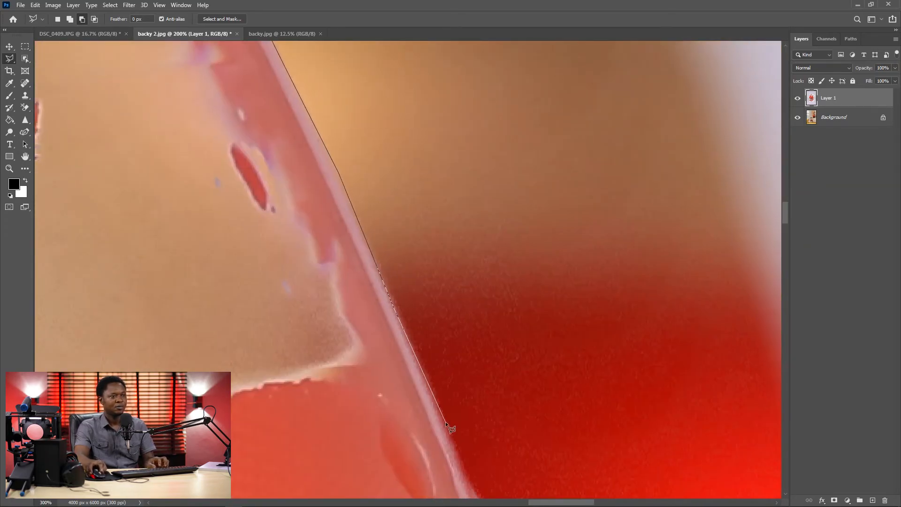
drag(445, 422, 365, 320)
drag(393, 420, 324, 107)
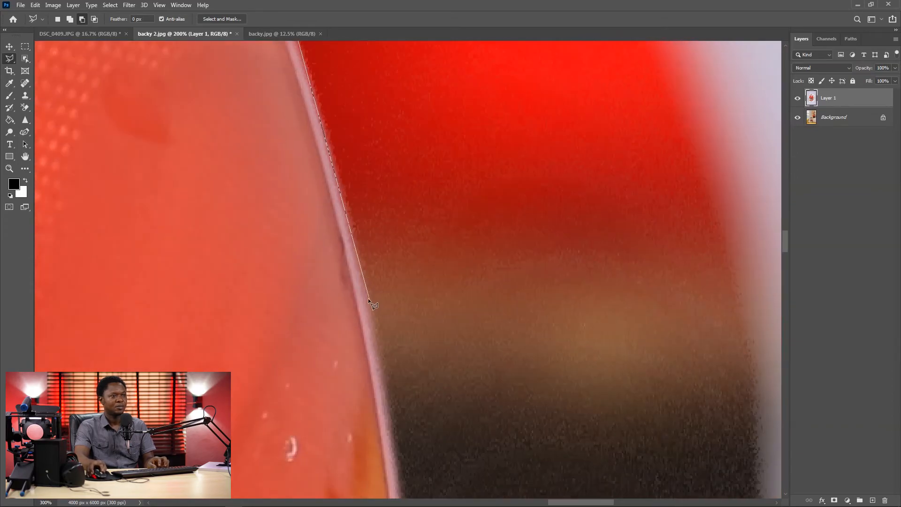
Remove the last lasso points beside the red petals and retrace the bulb's lower right edge down to the ribbon
click(368, 299)
drag(320, 169, 468, 419)
key(BackSpace)
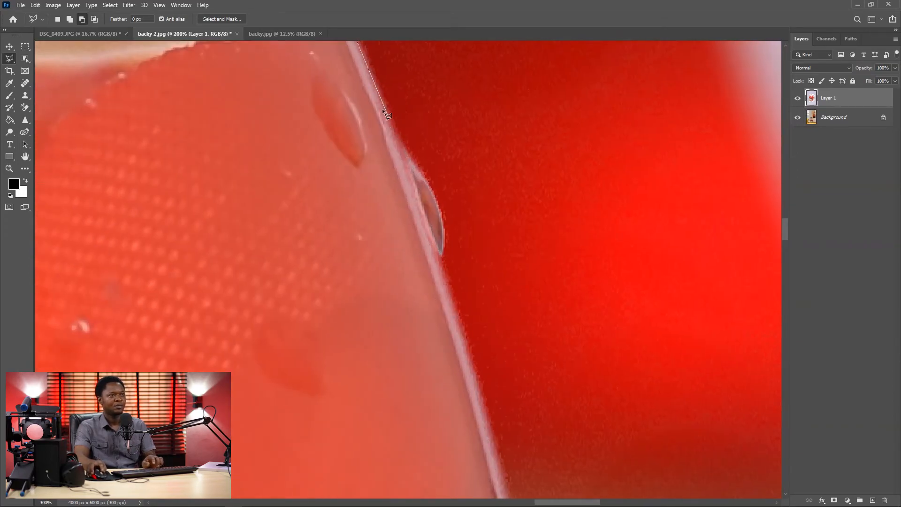
scroll(412, 263, down, 5)
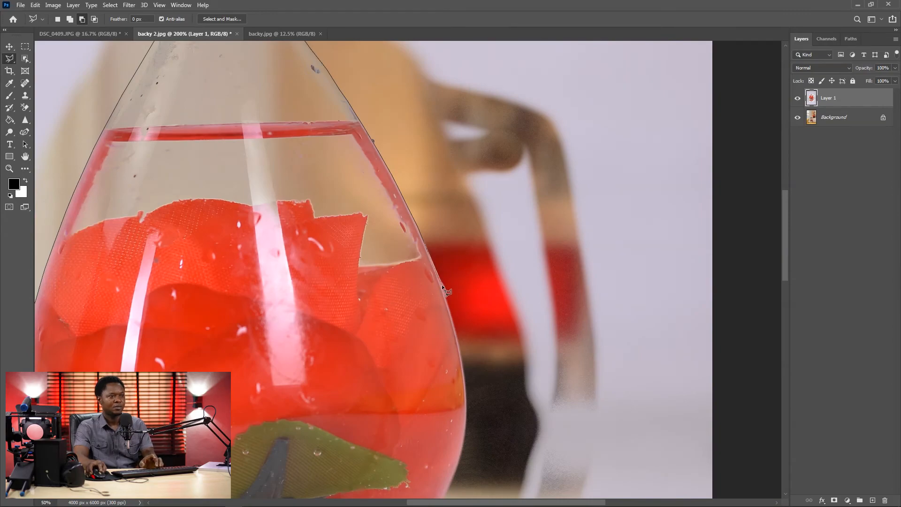
scroll(464, 369, up, 2)
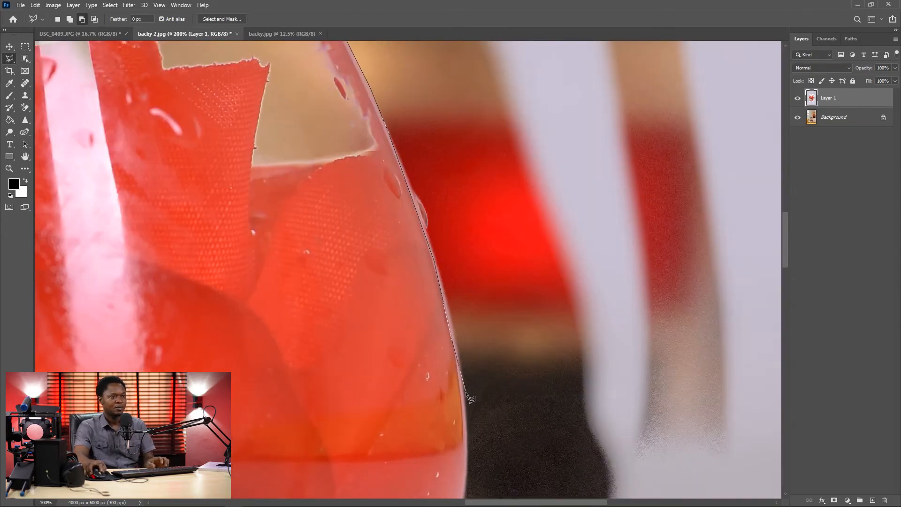
drag(463, 433, 390, 209)
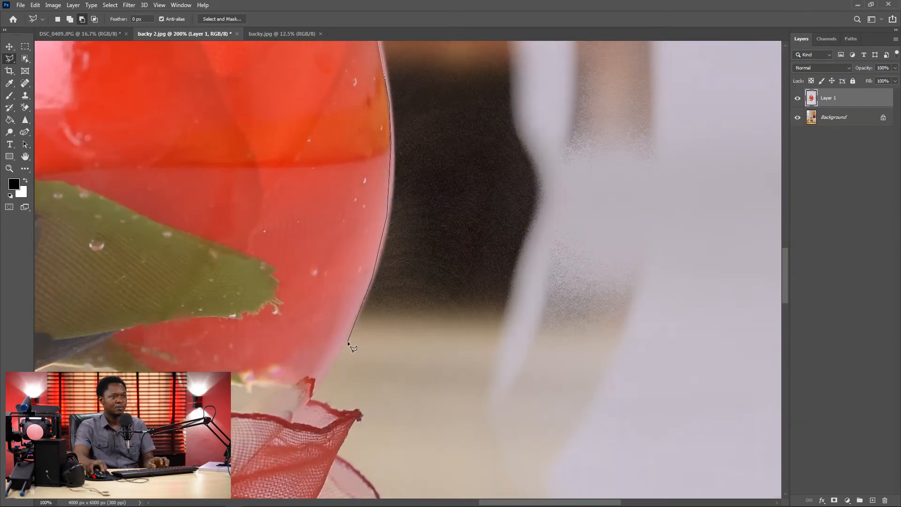
scroll(327, 375, up, 2)
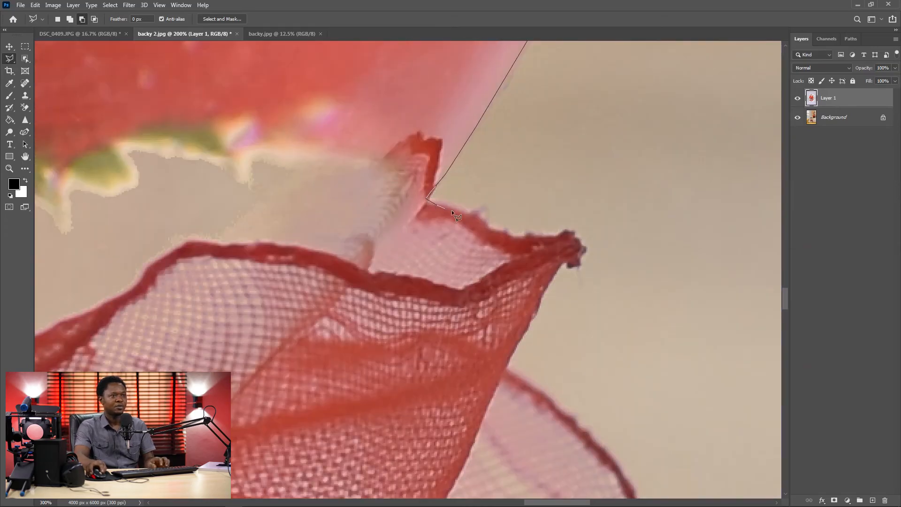
Continue the lasso outline around the ribbon's right tip and along the dark red hem of the mesh fold behind it
drag(510, 370, 220, 72)
click(503, 364)
click(528, 377)
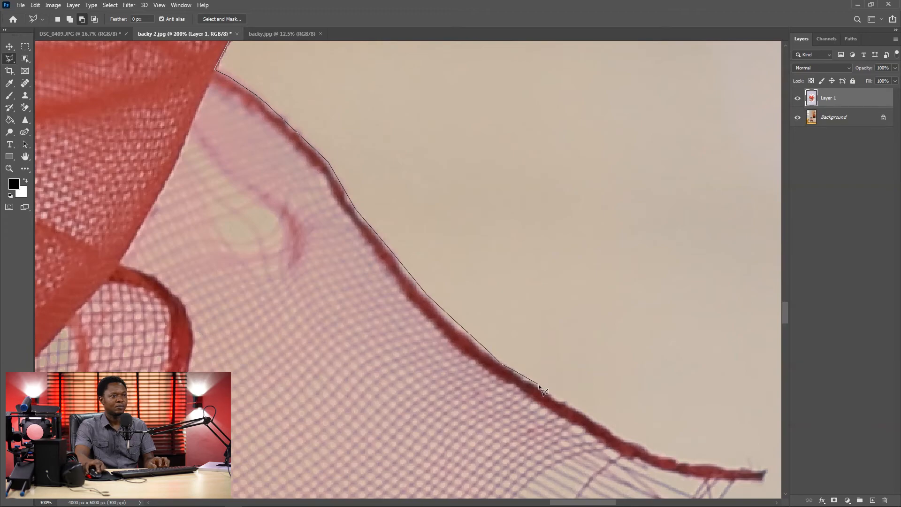
click(549, 392)
drag(639, 430, 349, 189)
Extend the lasso outline along the end of the mesh hem and around the ribbon's frayed right tip
click(335, 198)
click(386, 217)
click(459, 228)
click(508, 222)
click(551, 385)
mouse_move(560, 409)
mouse_down()
mouse_move(545, 312)
mouse_move(570, 172)
mouse_up()
Run the lasso outline loosely below the ribbon's frayed threads and close it at the glass base
click(553, 256)
click(435, 283)
click(279, 277)
drag(175, 268, 624, 233)
click(431, 256)
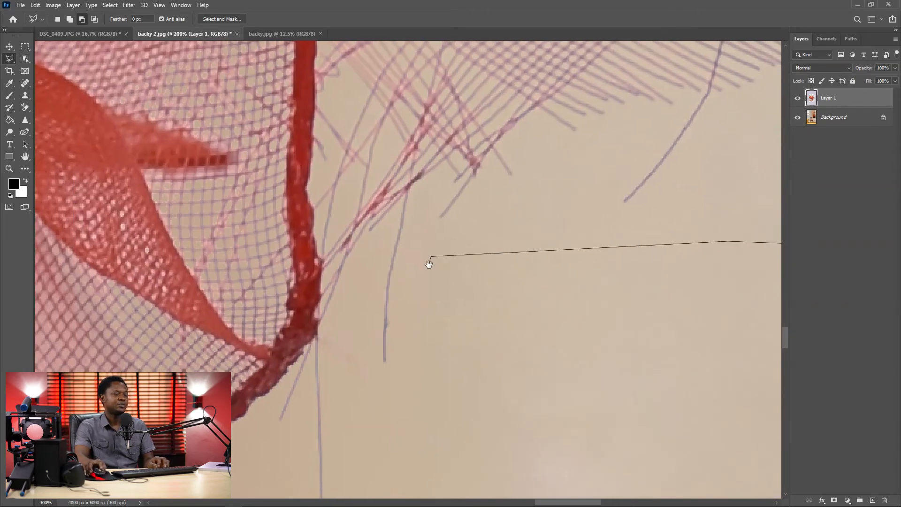
drag(434, 368, 577, 204)
click(523, 262)
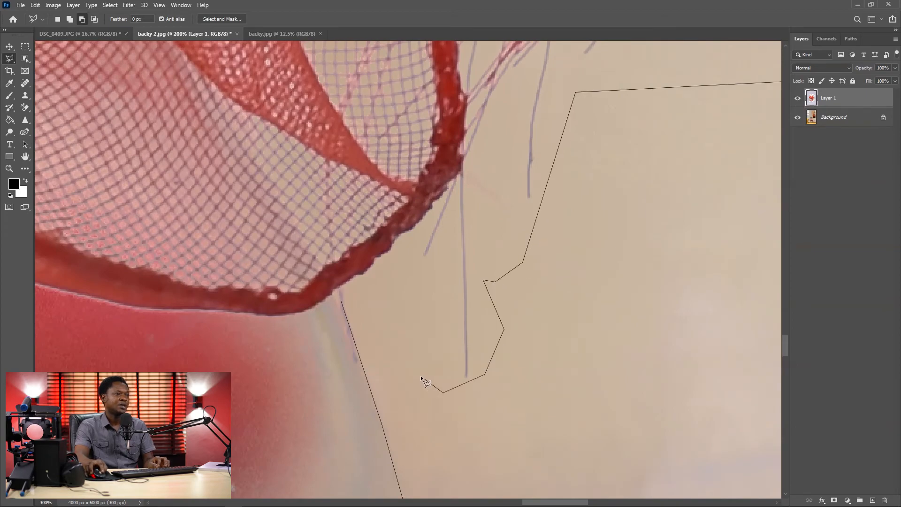
double_click(356, 296)
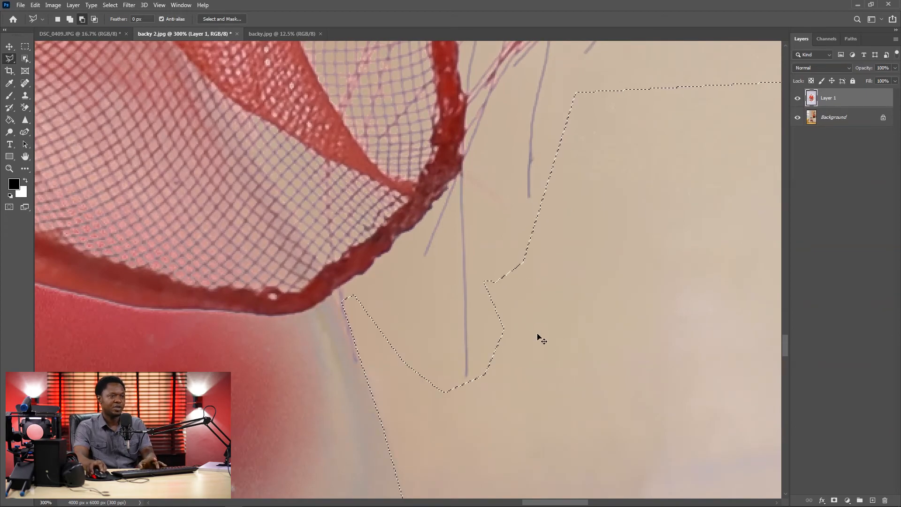
Invert the finished selection to select everything around the ornament
key(ctrl+minus)
key(ctrl+minus)
key(ctrl+minus)
key(ctrl+minus)
key(ctrl+minus)
key(ctrl+minus)
key(ctrl+minus)
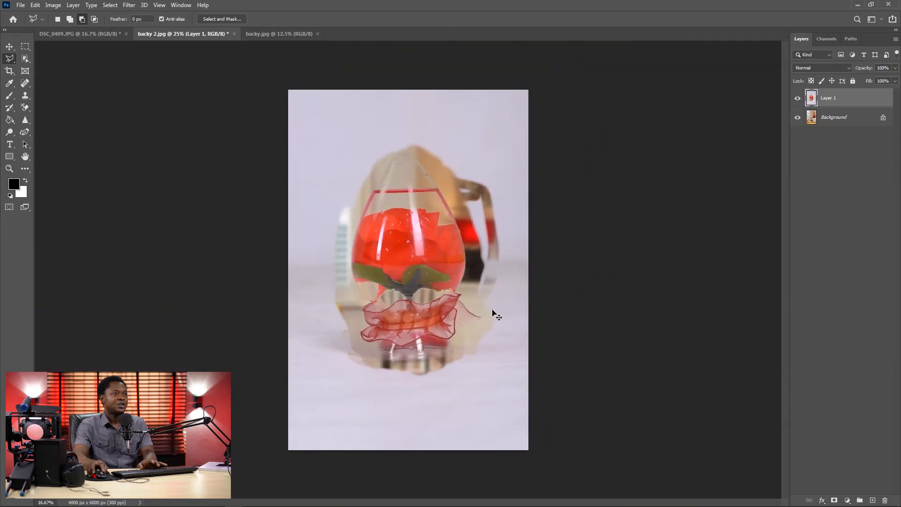
key(ctrl+minus)
right_click(401, 233)
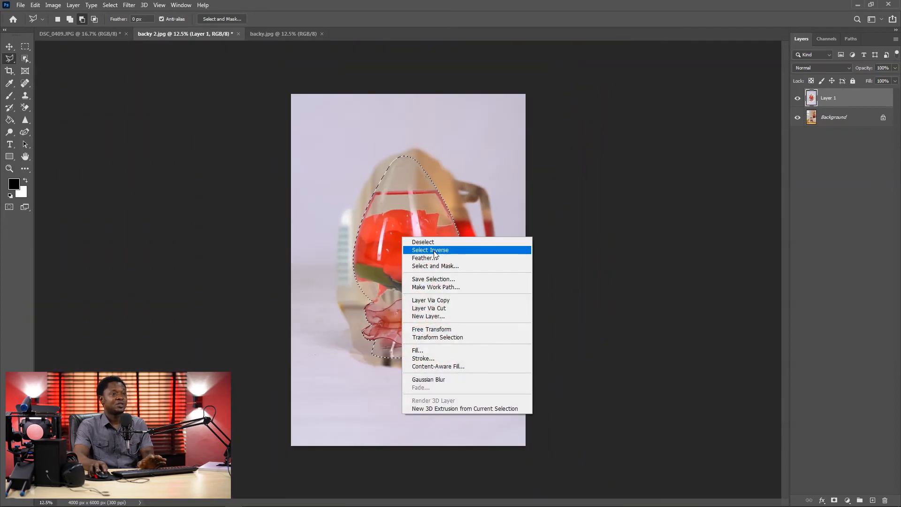
click(413, 249)
Feather the inverted selection by 2 pixels and delete the remaining backdrop around the ornament, leaving nothing selected
right_click(405, 228)
click(425, 247)
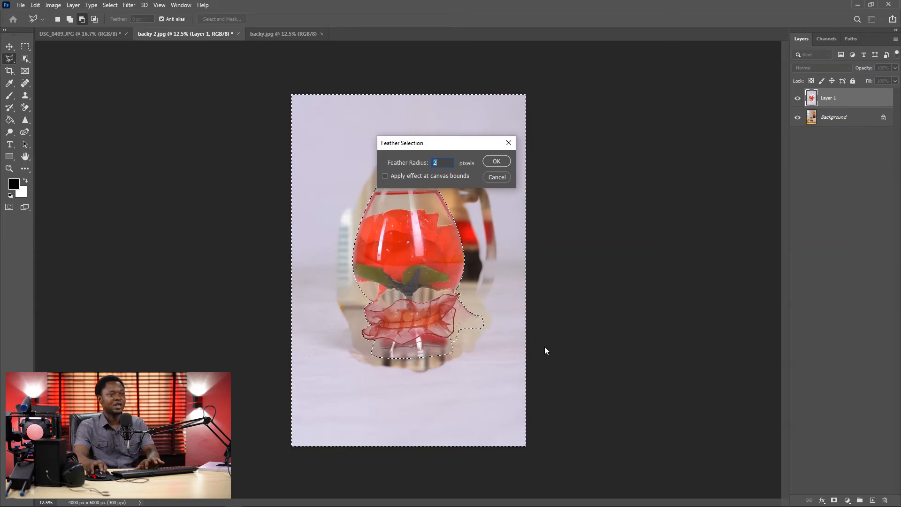
key(Return)
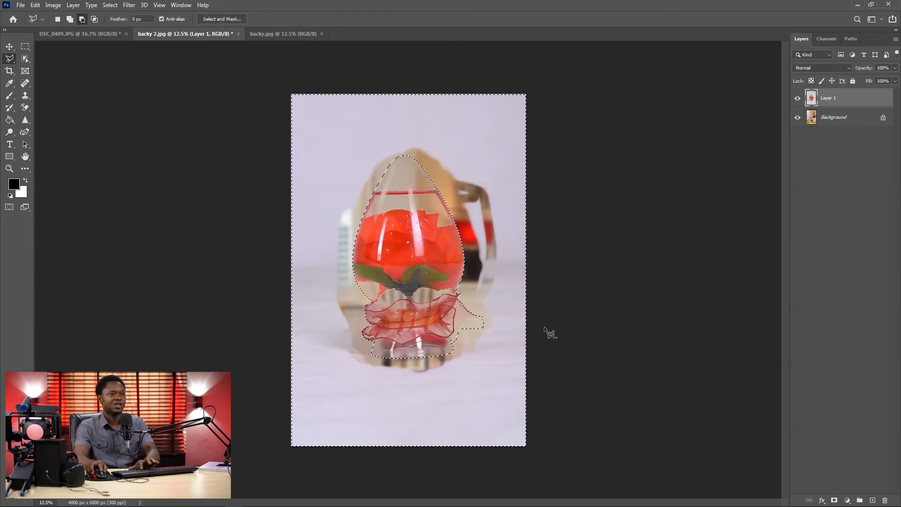
key(Delete)
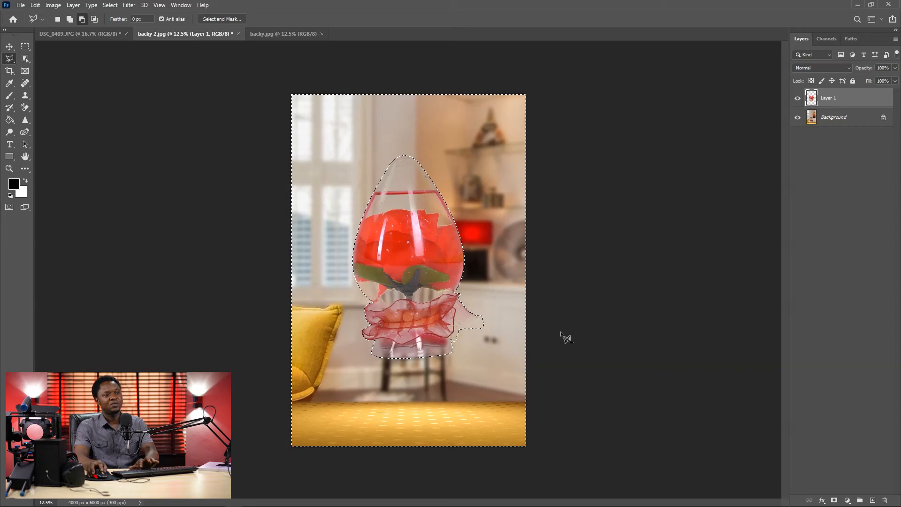
key(ctrl+d)
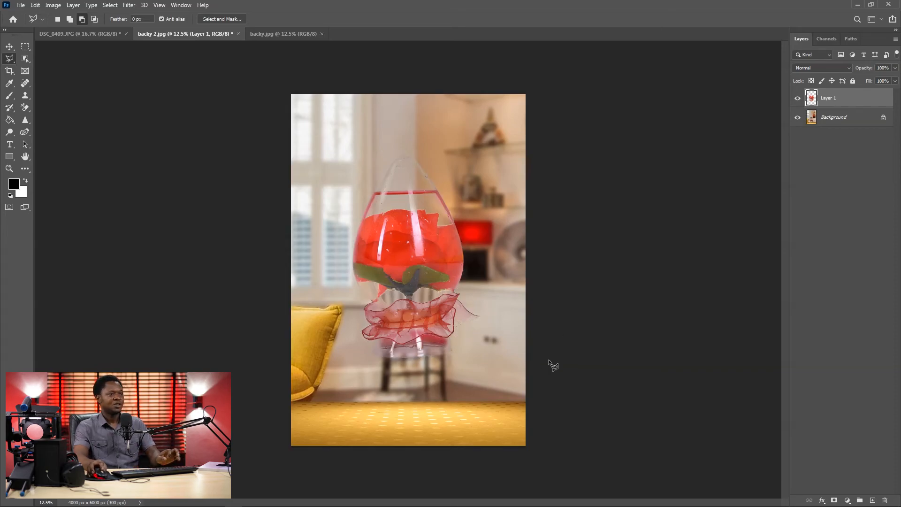
Move the ornament layer down so its glass base stands on the yellow tabletop
key(ctrl+plus)
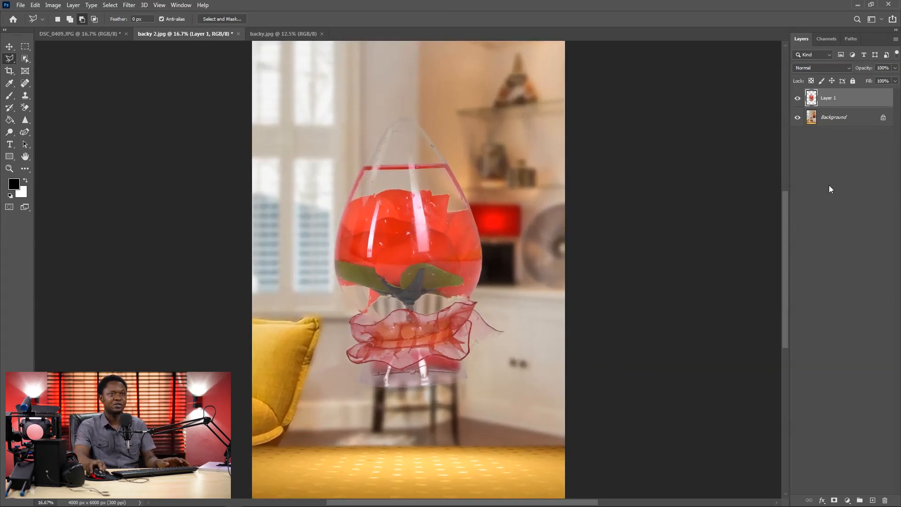
click(10, 47)
drag(400, 242, 394, 328)
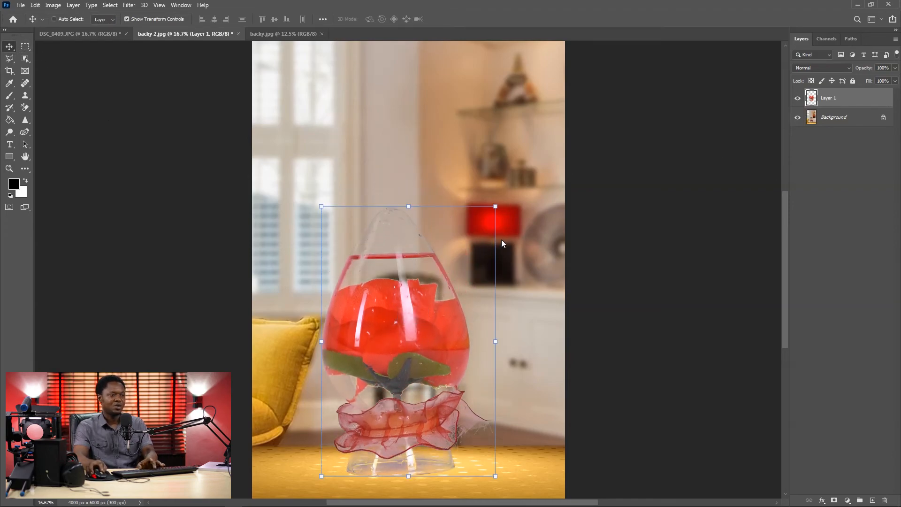
Rotate the ornament layer by 1.49° and enlarge it proportionally to 126.43%
key(ctrl+minus)
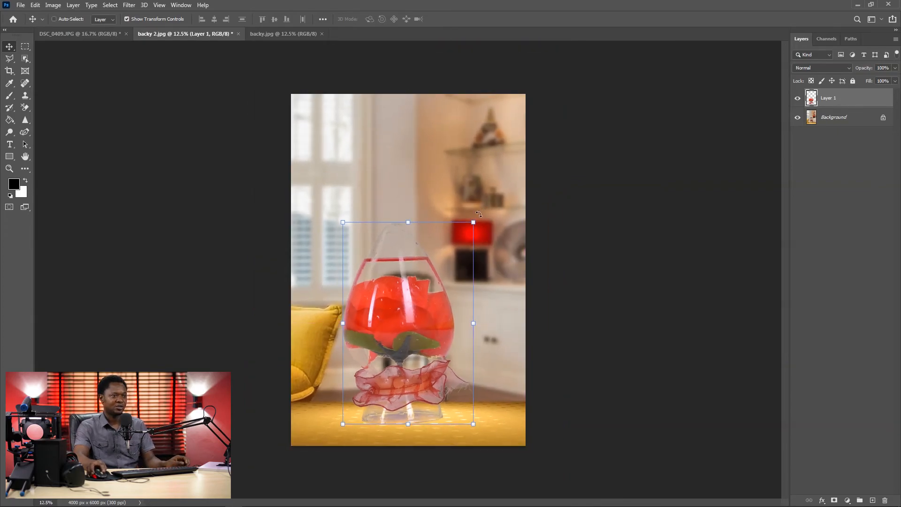
drag(479, 214, 482, 216)
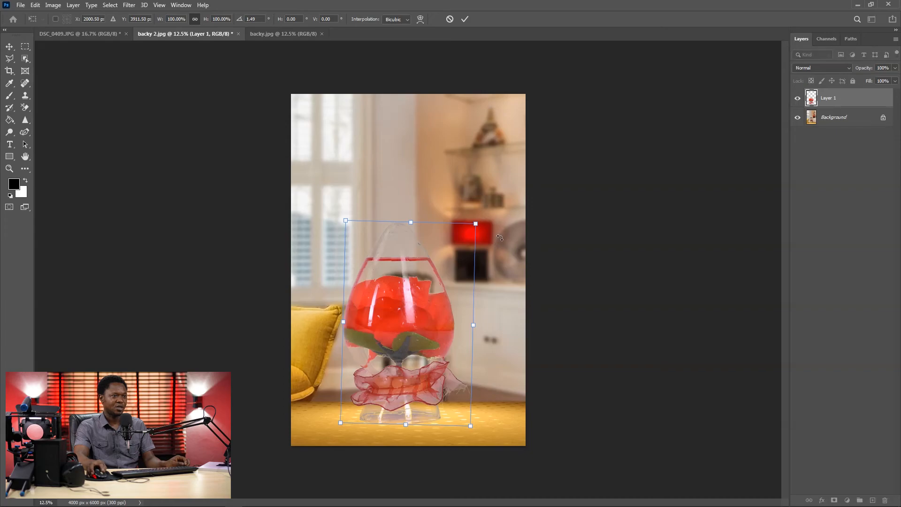
drag(476, 223, 520, 174)
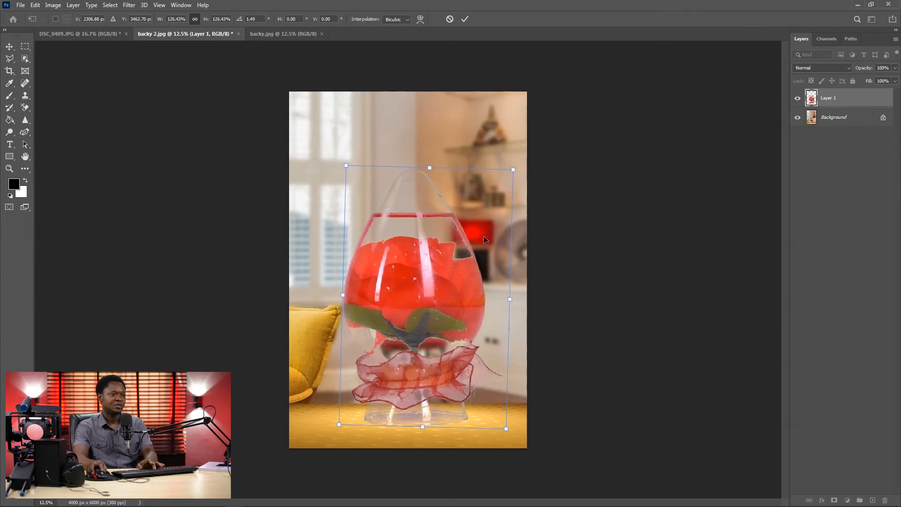
key(ctrl+plus)
key(ctrl+plus)
scroll(524, 244, down, 2)
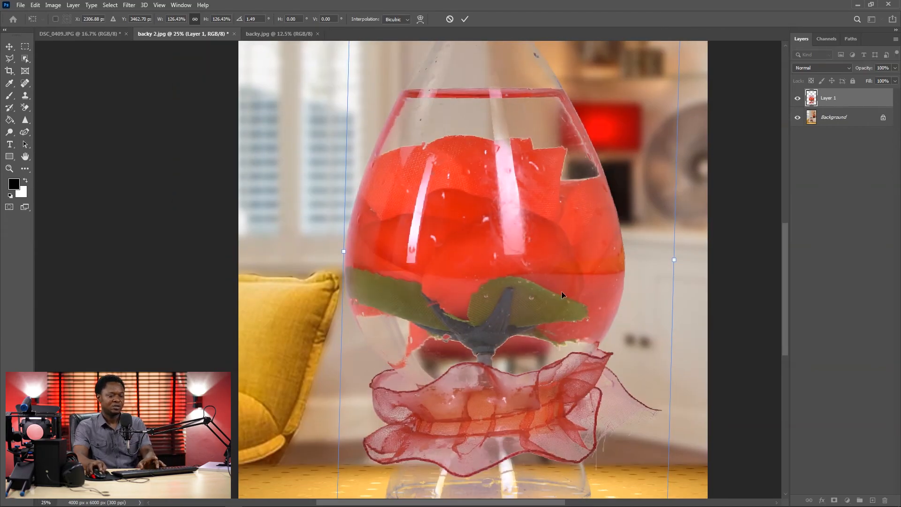
key(ctrl+minus)
key(ctrl+minus)
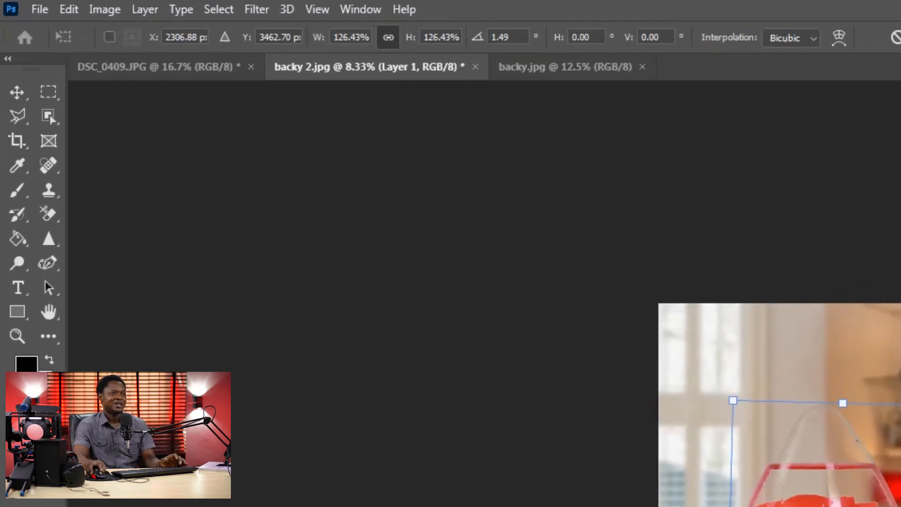
click(103, 8)
click(112, 11)
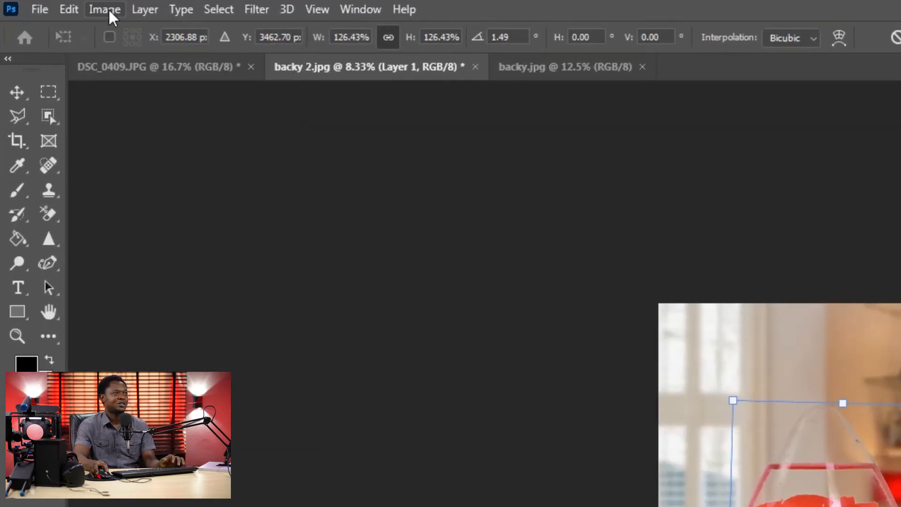
key(Return)
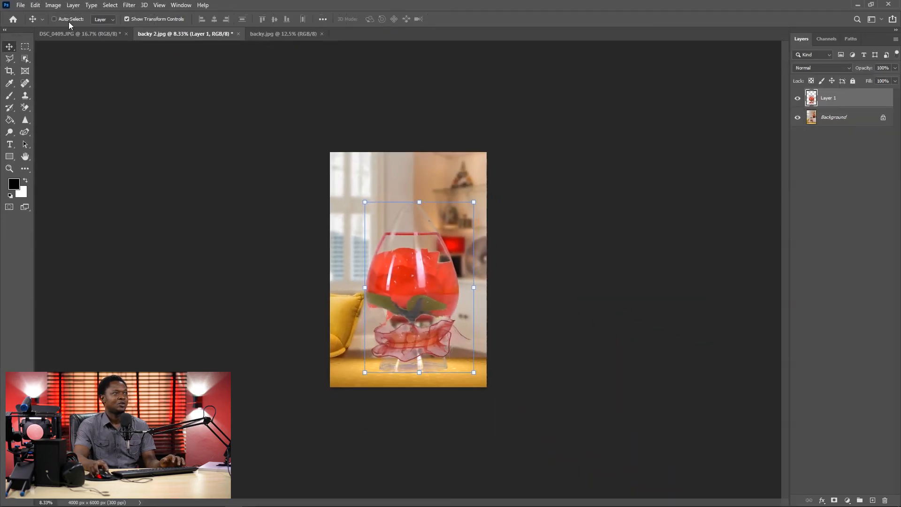
Apply a Brightness/Contrast adjustment to the ornament layer with brightness -41 and contrast 45
click(49, 5)
mouse_move(80, 26)
click(169, 30)
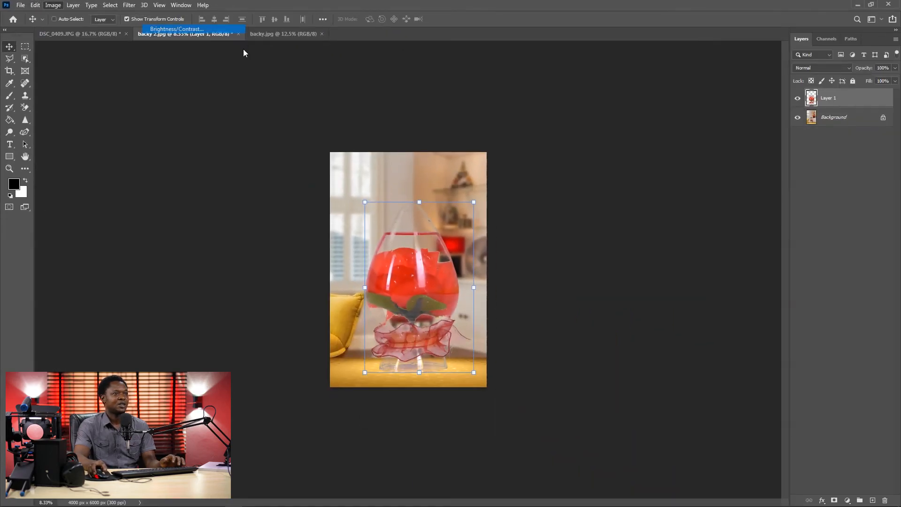
click(570, 123)
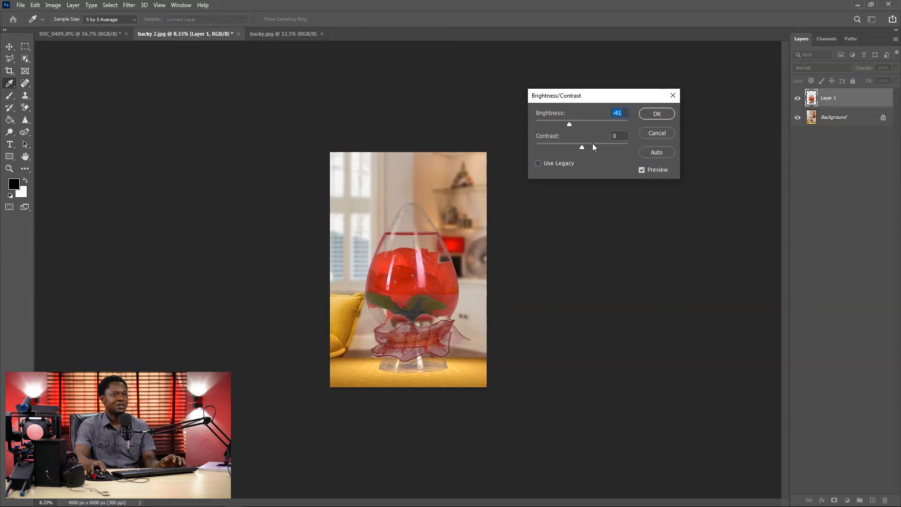
click(602, 145)
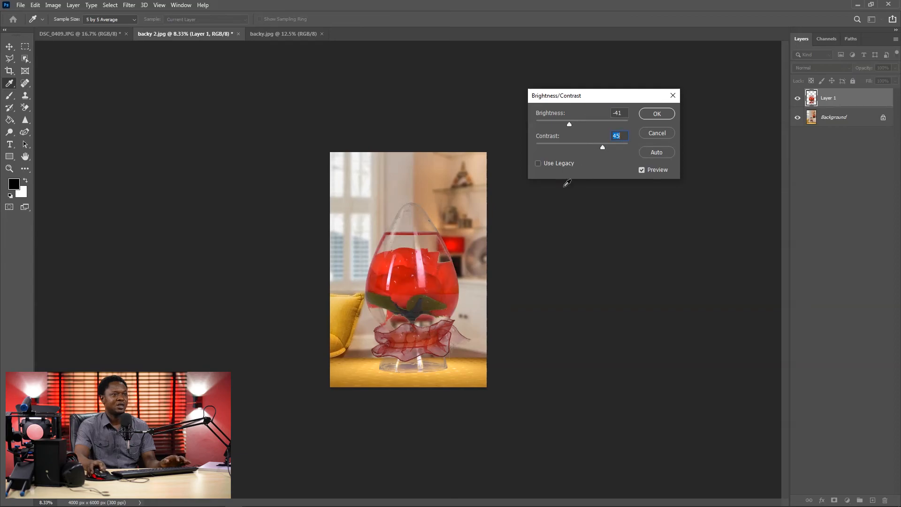
click(655, 114)
key(v)
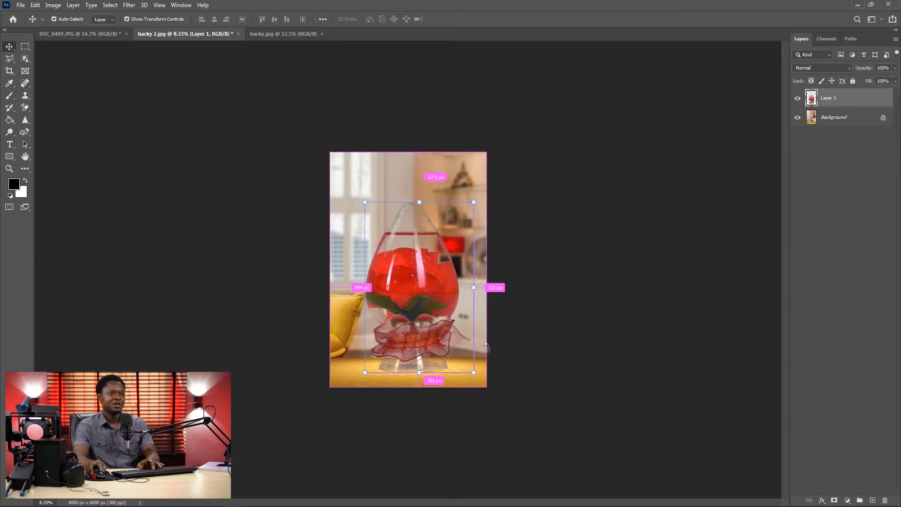
Examine the ornament's glass, ribbon and base up close to check how they blend with the room scene and tabletop
key(ctrl+plus)
key(ctrl+plus)
key(ctrl+plus)
key(ctrl+plus)
drag(479, 332, 467, 219)
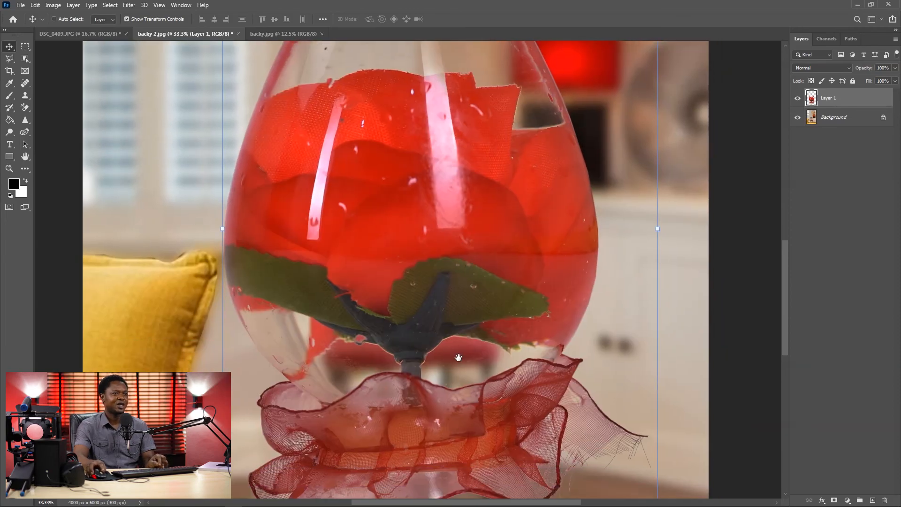
drag(453, 368, 447, 199)
drag(434, 311, 432, 223)
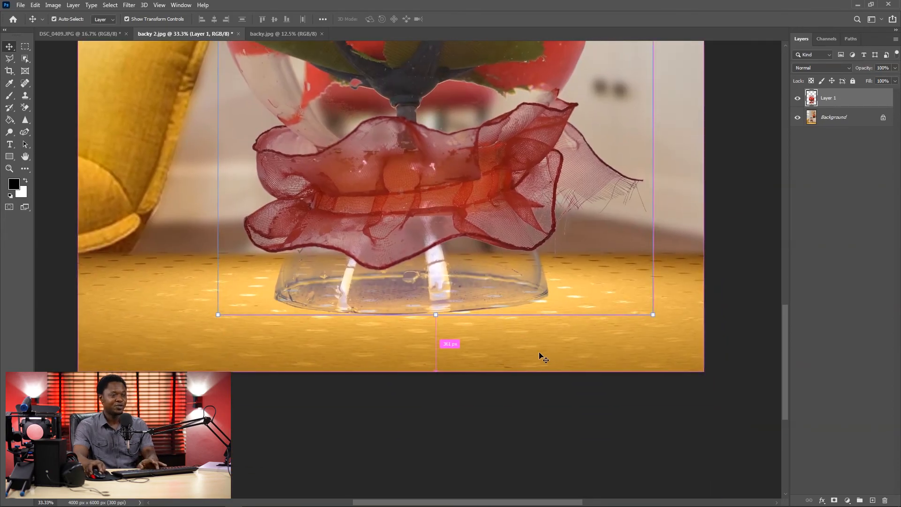
key(ctrl+minus)
key(ctrl+minus)
key(ctrl+minus)
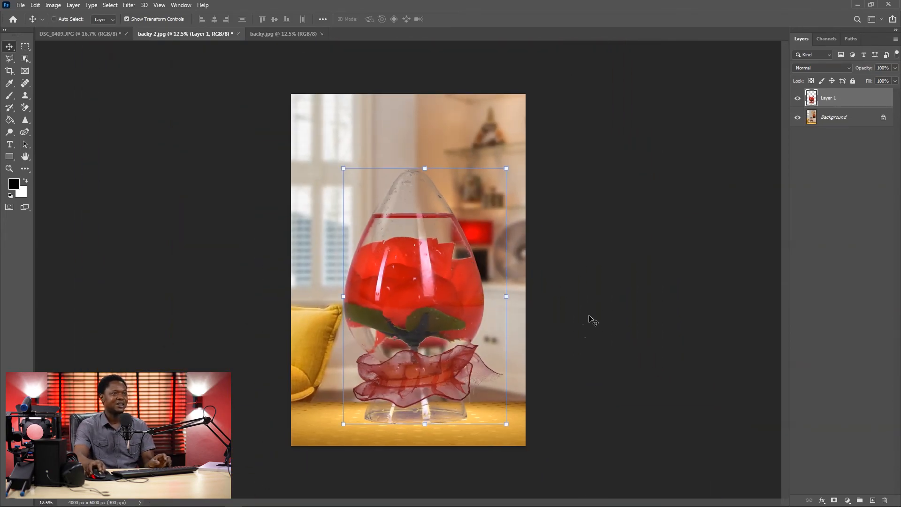
key(ctrl+plus)
key(ctrl+plus)
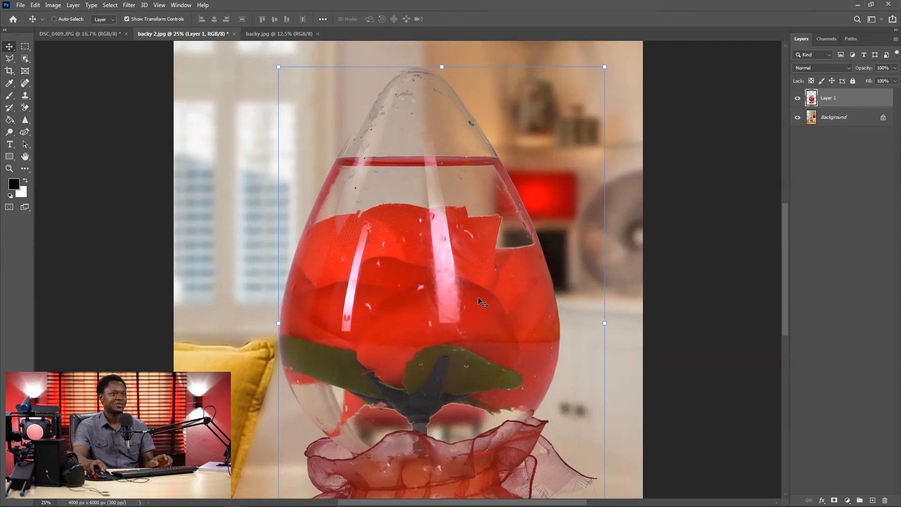
Move the ornament over the room's upper area to test its transparency, and place it back on the yellow tabletop, slightly further left
key(ctrl+minus)
key(ctrl+minus)
drag(418, 284, 485, 221)
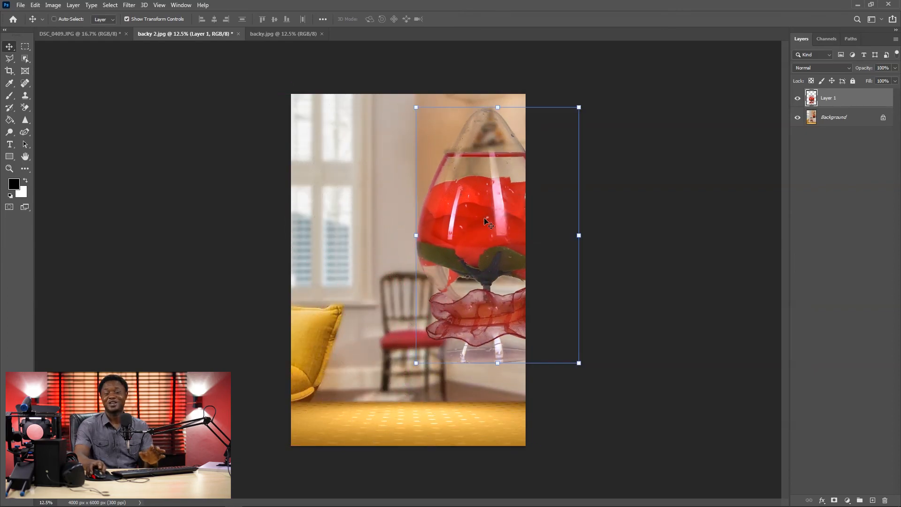
key(ctrl+minus)
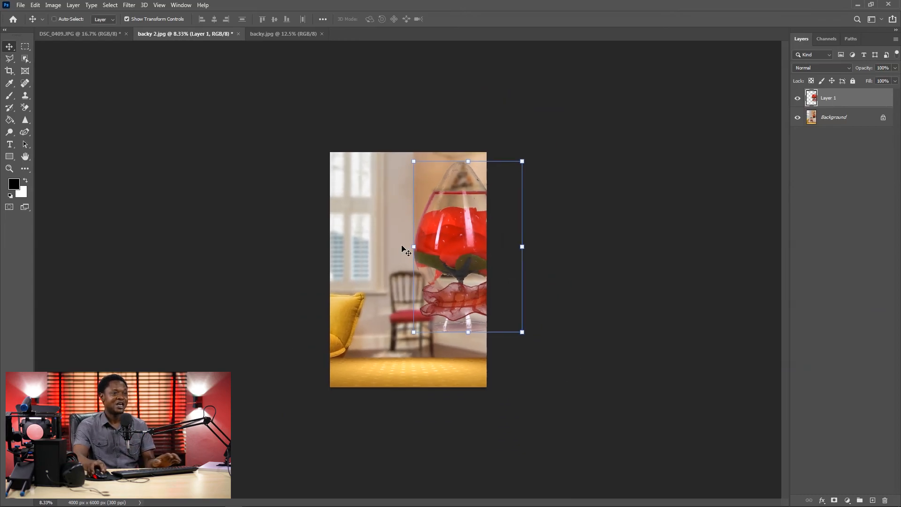
drag(402, 246, 392, 282)
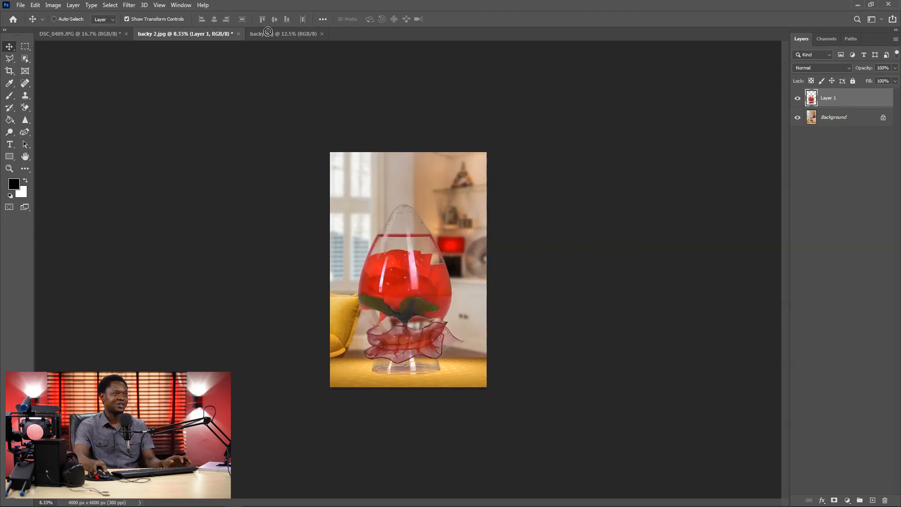
Copy the ornament layer into backy.jpg and stand it centred on the golden floor
drag(268, 31, 418, 281)
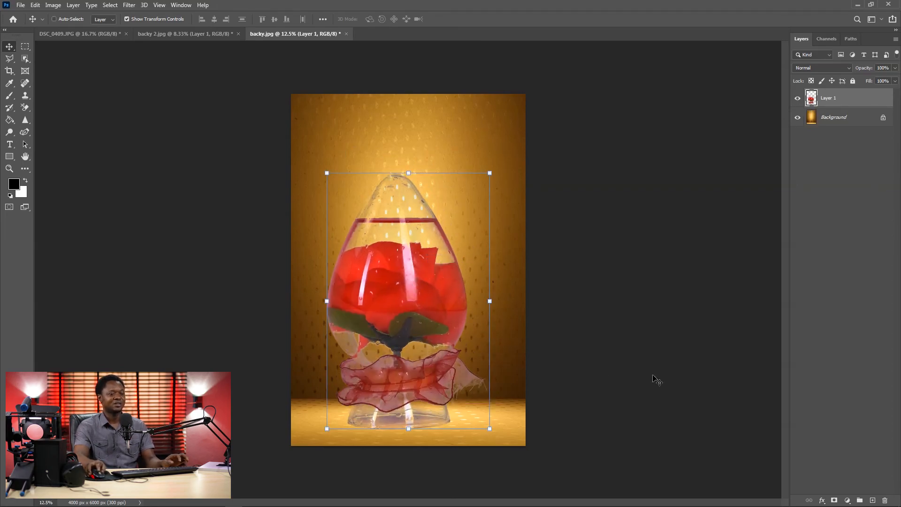
key(ctrl+plus)
drag(573, 356, 586, 320)
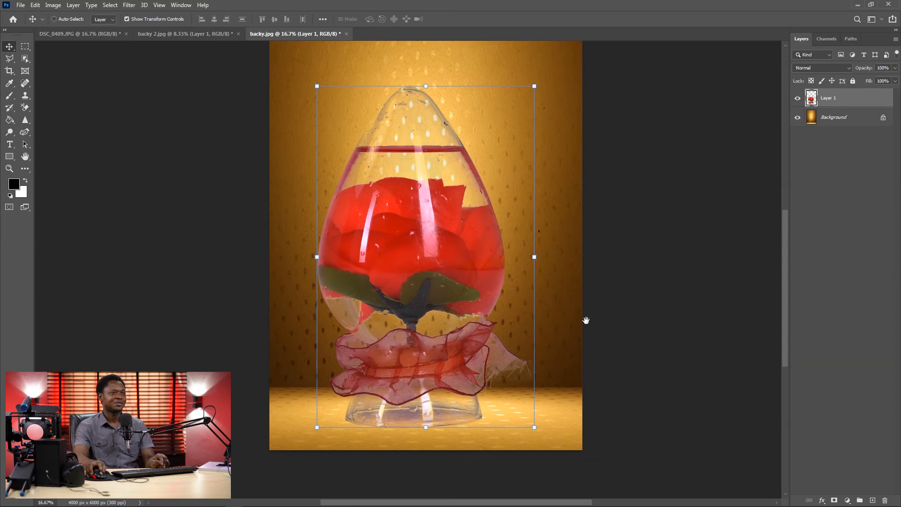